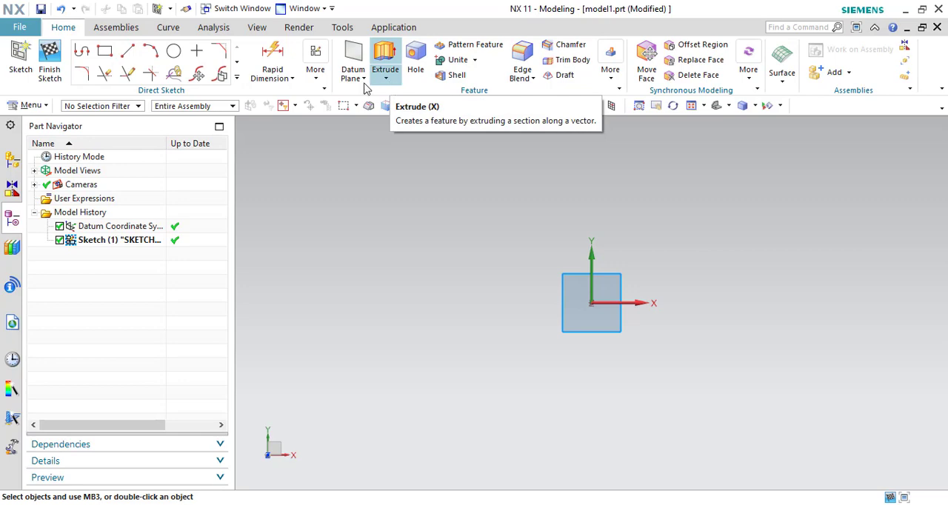
# - Sketch a two-point rectangle about 260 wide and 145 high around the origin of the active sketch
pyautogui.click(105, 50)
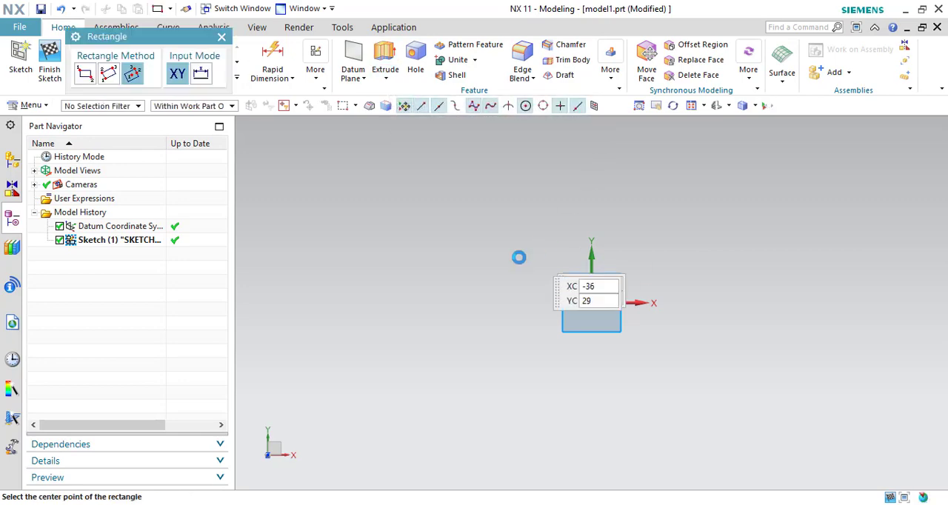
pyautogui.click(395, 197)
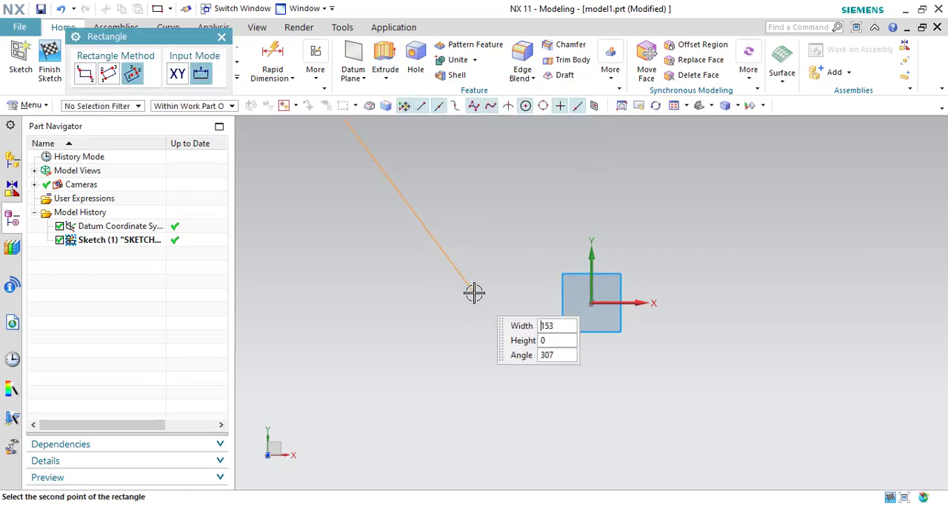
pyautogui.click(84, 73)
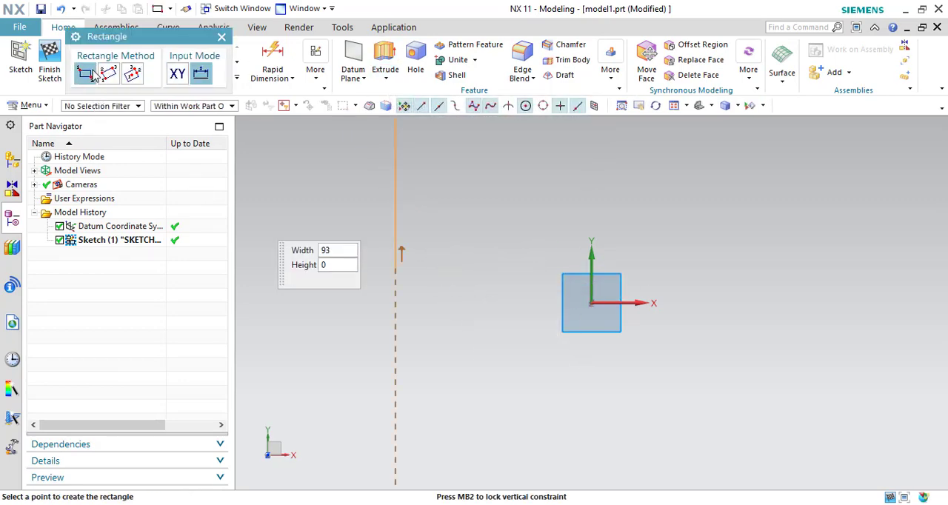
pyautogui.click(845, 438)
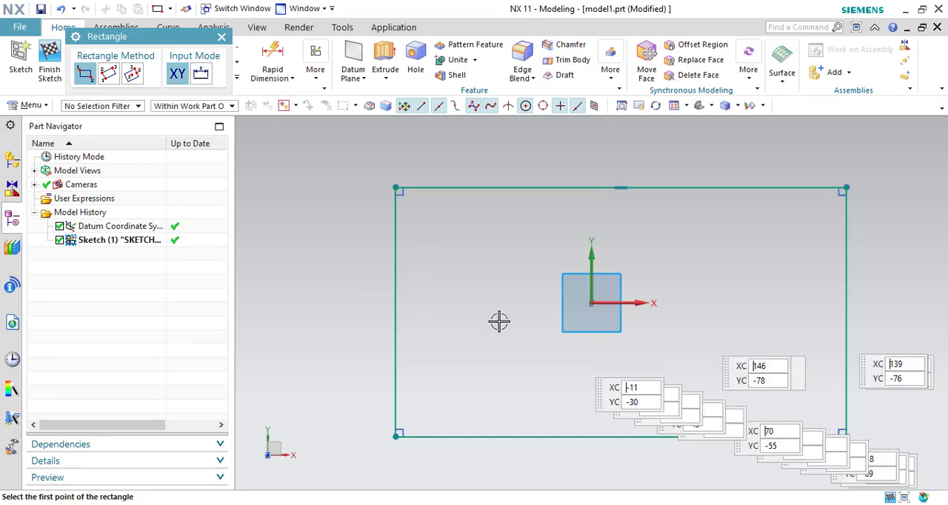
pyautogui.click(222, 38)
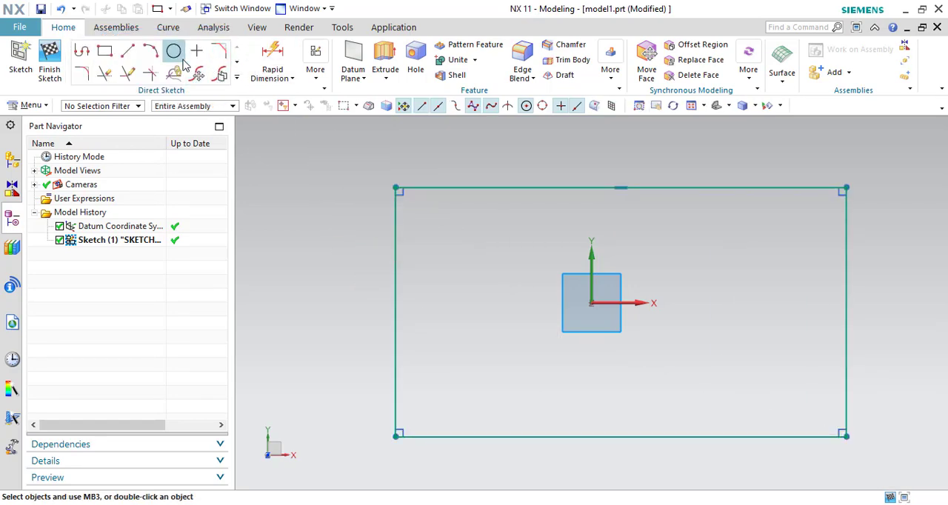
# - Extrude the rectangle upward into a flat solid slab
pyautogui.click(385, 56)
pyautogui.moveTo(520, 312); pyautogui.dragTo(567, 249, button='middle')
pyautogui.moveTo(567, 250); pyautogui.dragTo(576, 322)
pyautogui.click(145, 455)
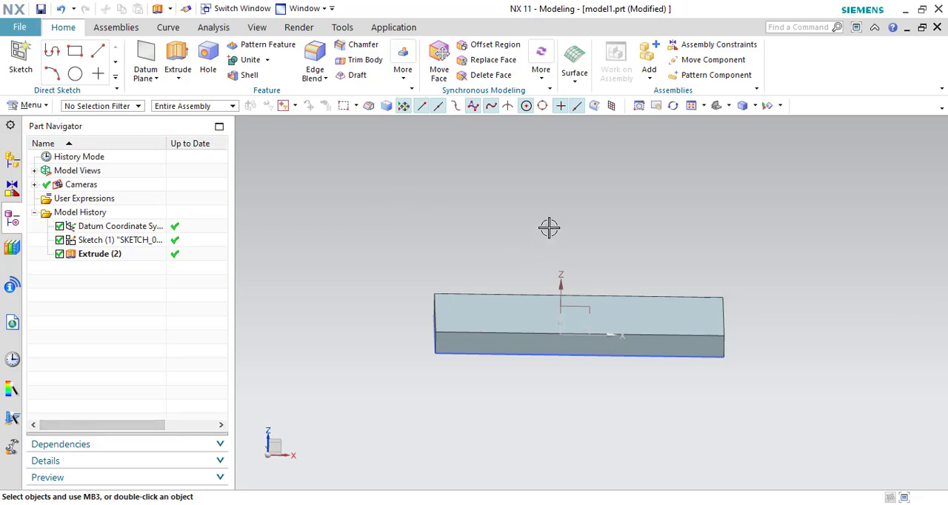
# - Define an At Angle datum plane with the slab's top face as planar reference and the top short edge on the +X side as axis
pyautogui.moveTo(548, 226)
pyautogui.mouseDown(button='middle')
pyautogui.moveTo(538, 210)
pyautogui.moveTo(544, 262)
pyautogui.moveTo(543, 233)
pyautogui.mouseUp(button='middle')
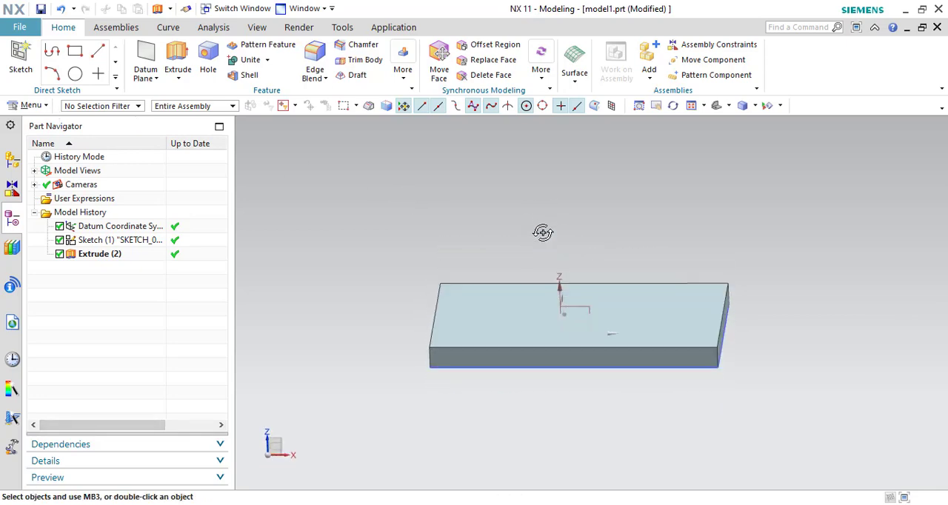
pyautogui.click(155, 79)
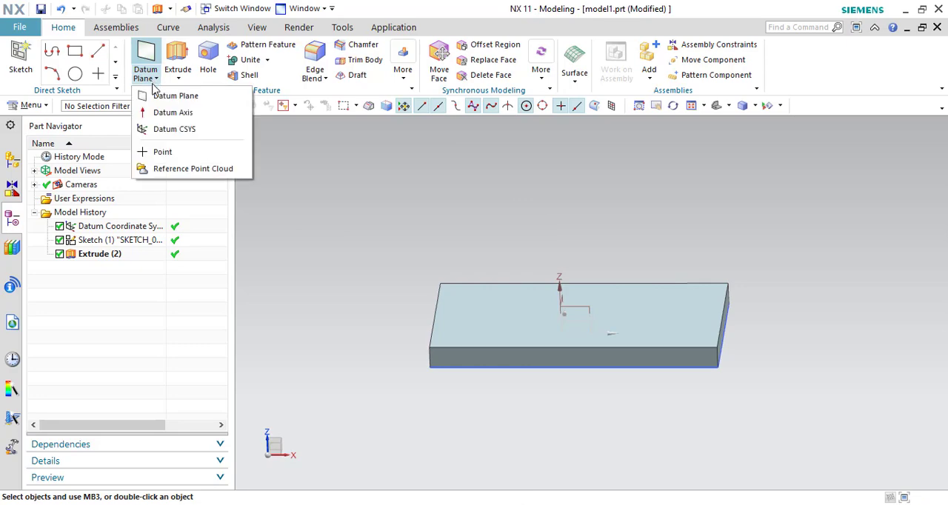
pyautogui.click(180, 97)
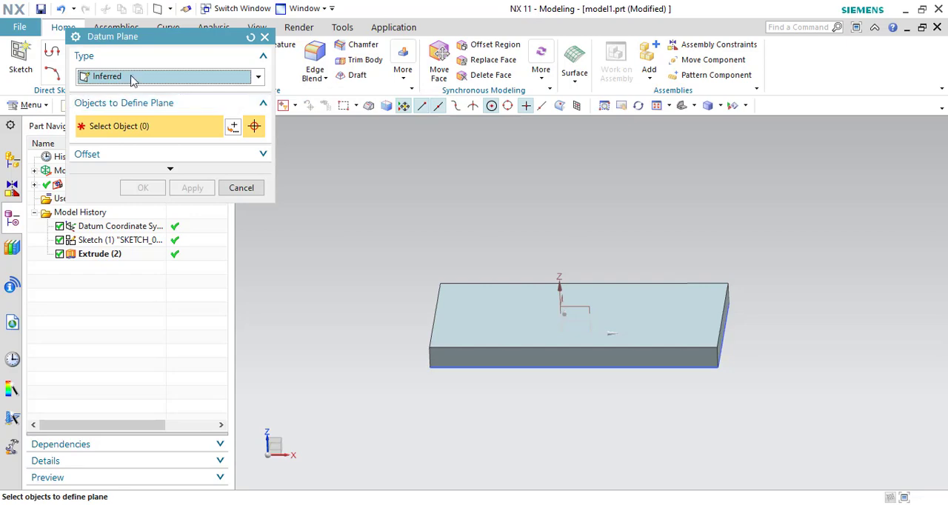
pyautogui.moveTo(129, 44); pyautogui.dragTo(211, 110)
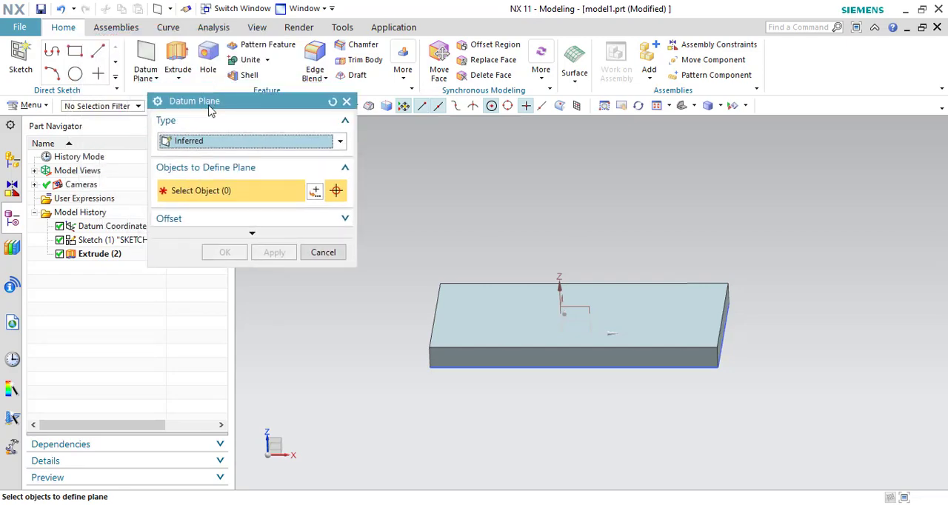
pyautogui.click(216, 144)
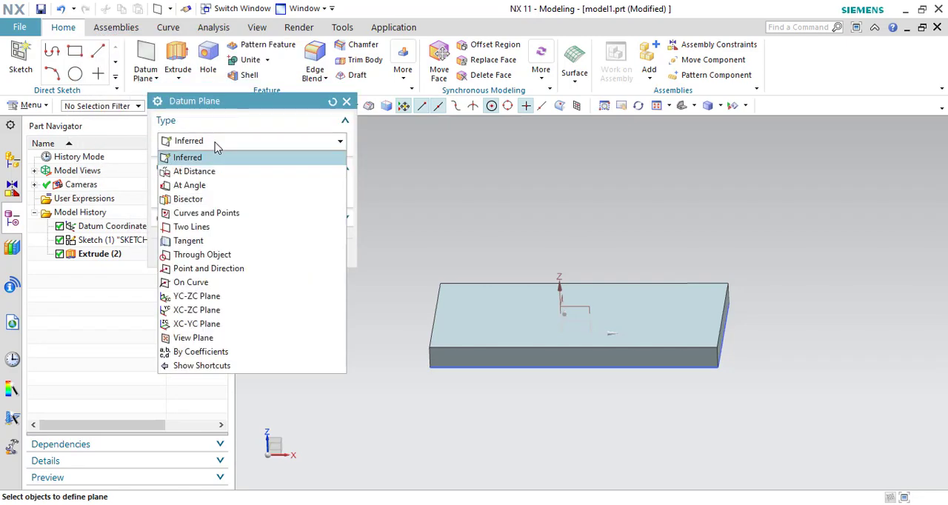
pyautogui.click(213, 186)
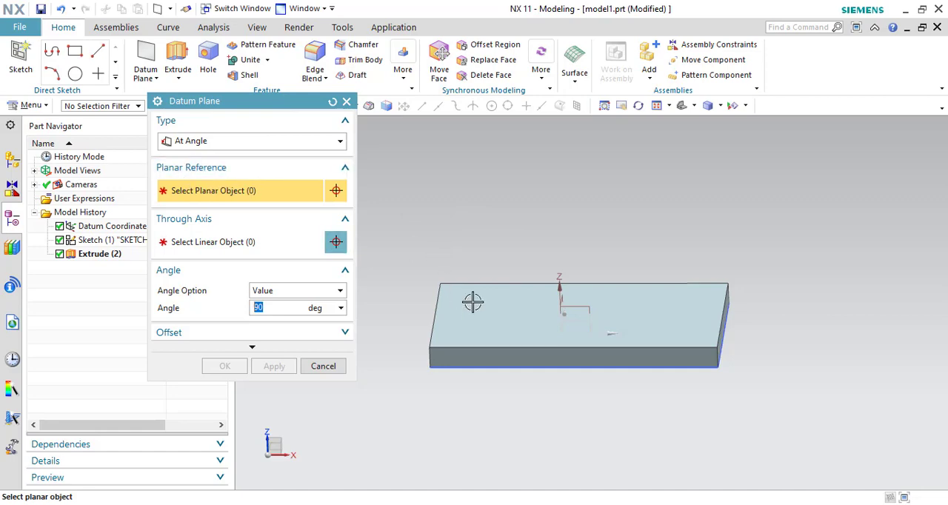
pyautogui.click(502, 315)
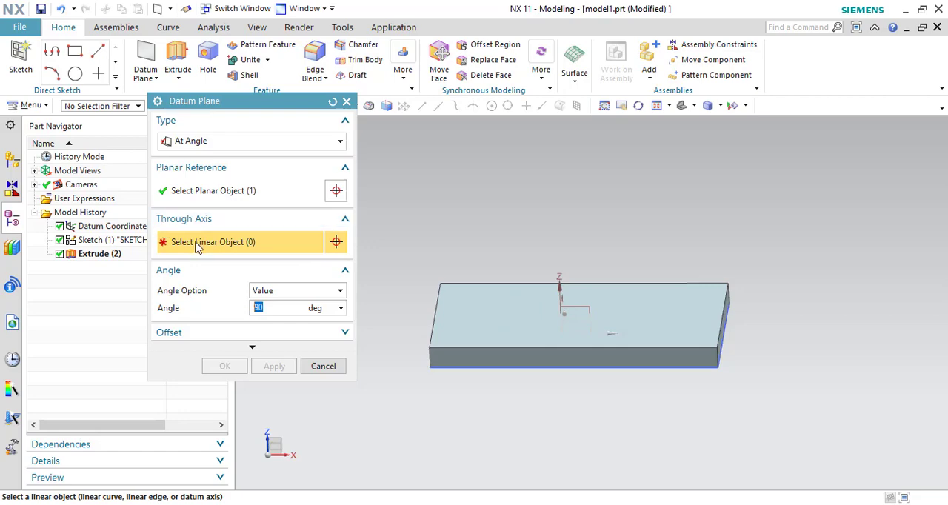
pyautogui.scroll(3, 722, 317)
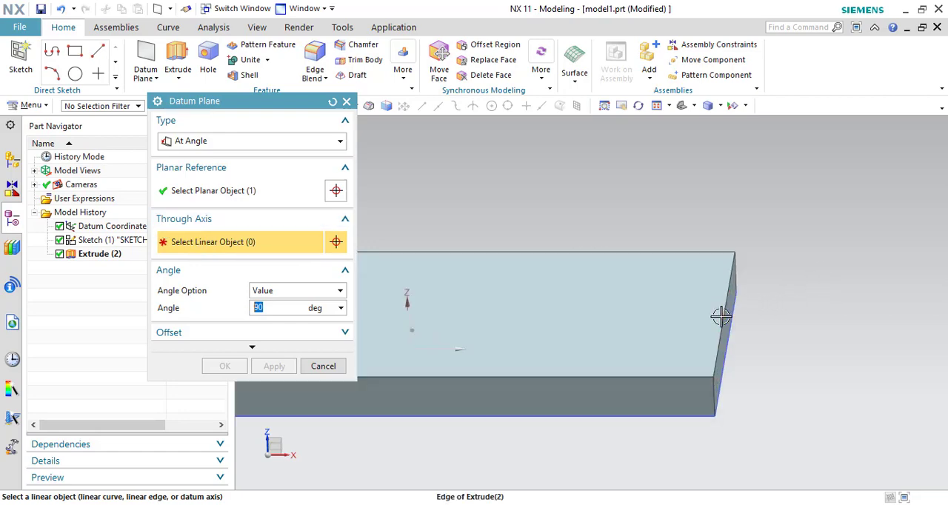
pyautogui.click(728, 303)
# - Set the datum plane's angle to 45 degrees and create the plane
pyautogui.scroll(-1, 798, 293)
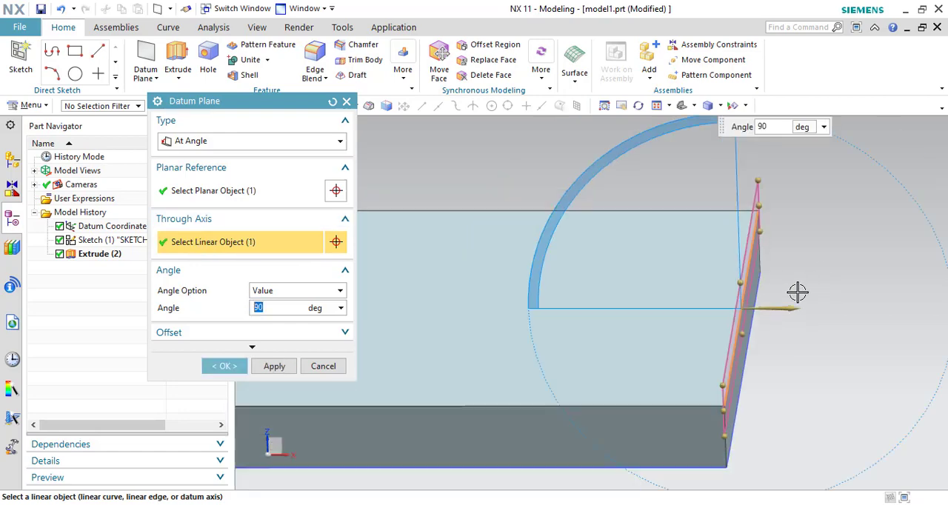
pyautogui.scroll(-2, 807, 294)
pyautogui.moveTo(832, 284); pyautogui.dragTo(809, 297, button='middle')
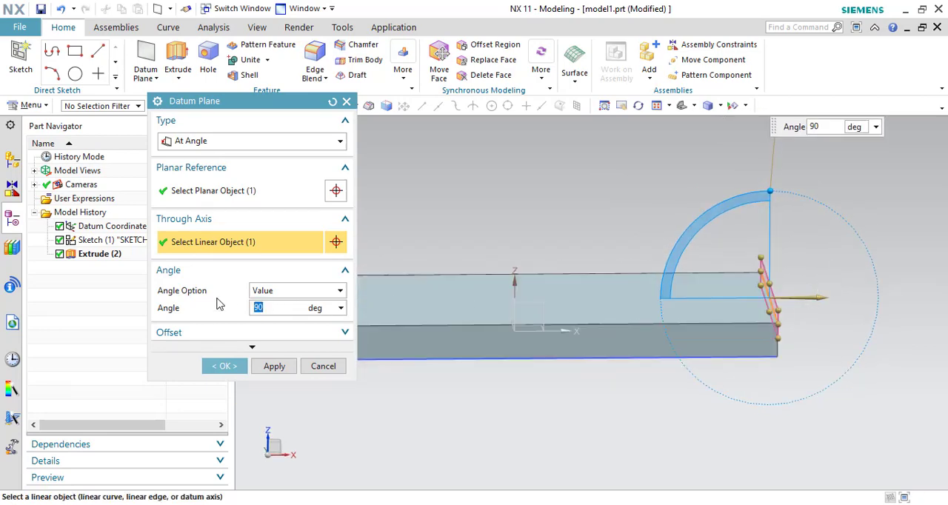
pyautogui.press('Return')
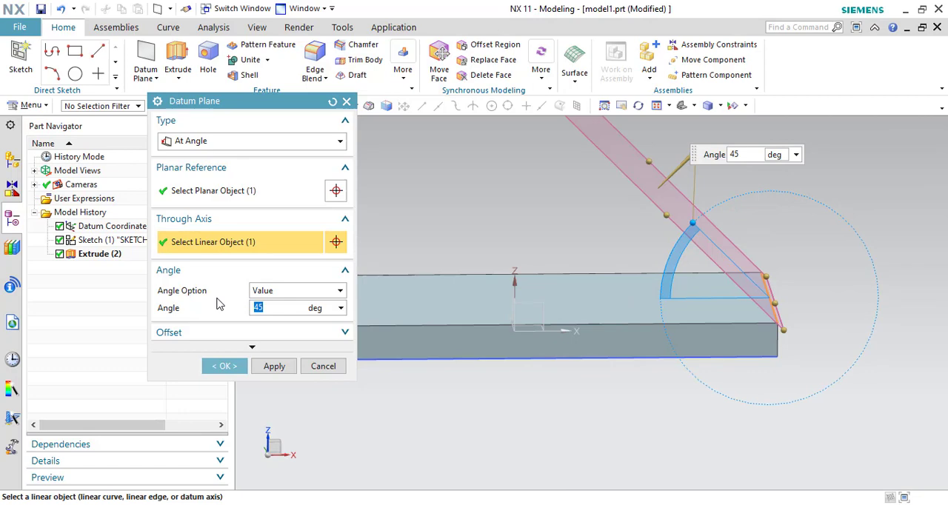
pyautogui.scroll(-3, 417, 282)
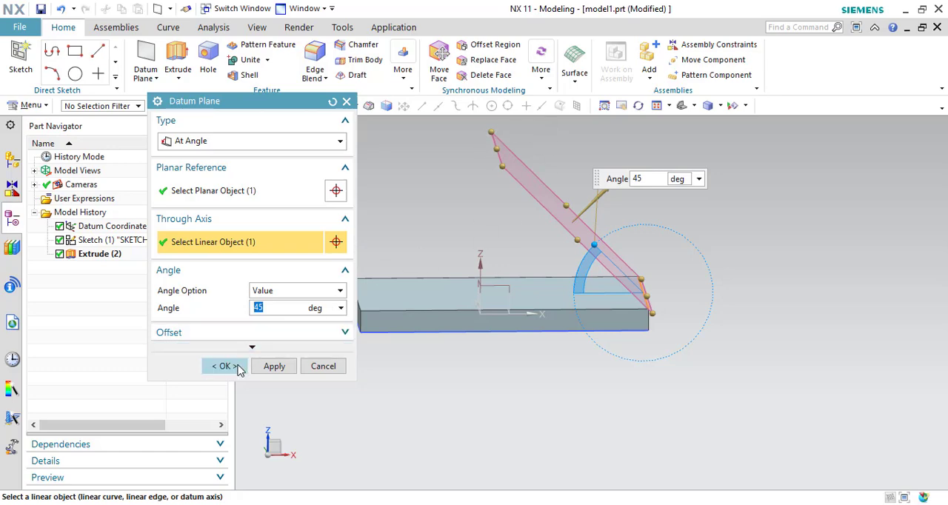
pyautogui.click(239, 367)
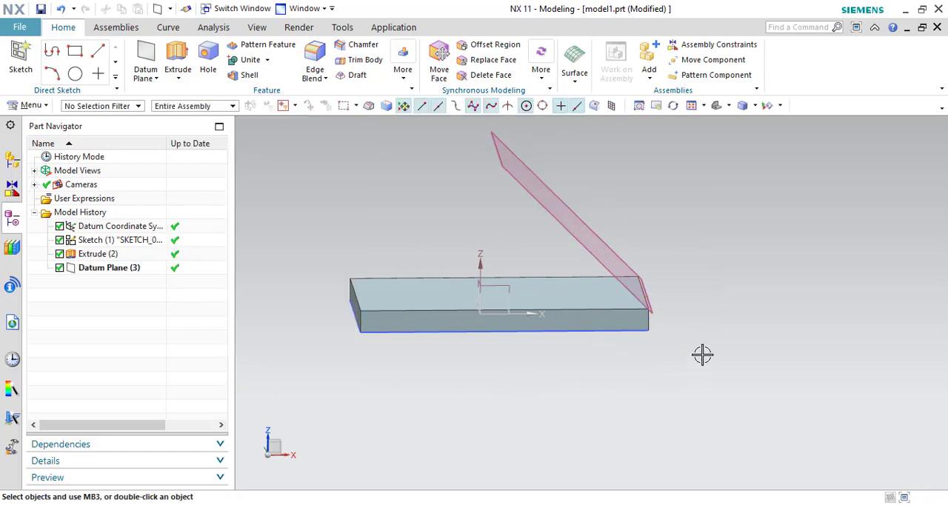
# - Create a new sketch on the 45-degree datum plane
pyautogui.moveTo(703, 353); pyautogui.dragTo(692, 363, button='middle')
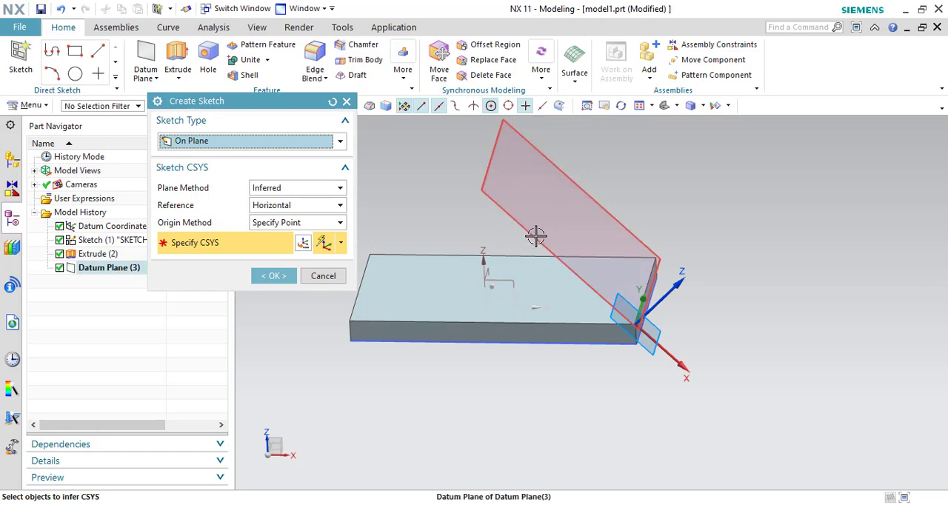
pyautogui.click(535, 236)
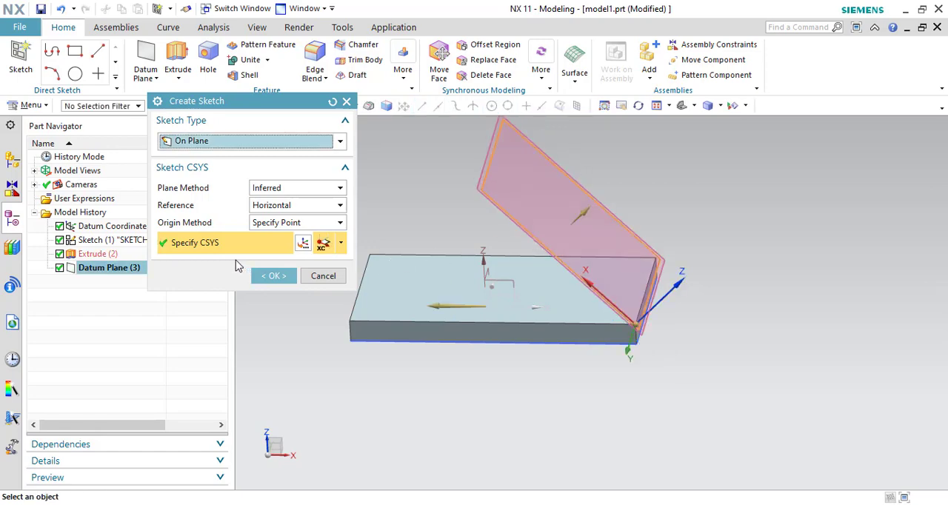
pyautogui.click(276, 280)
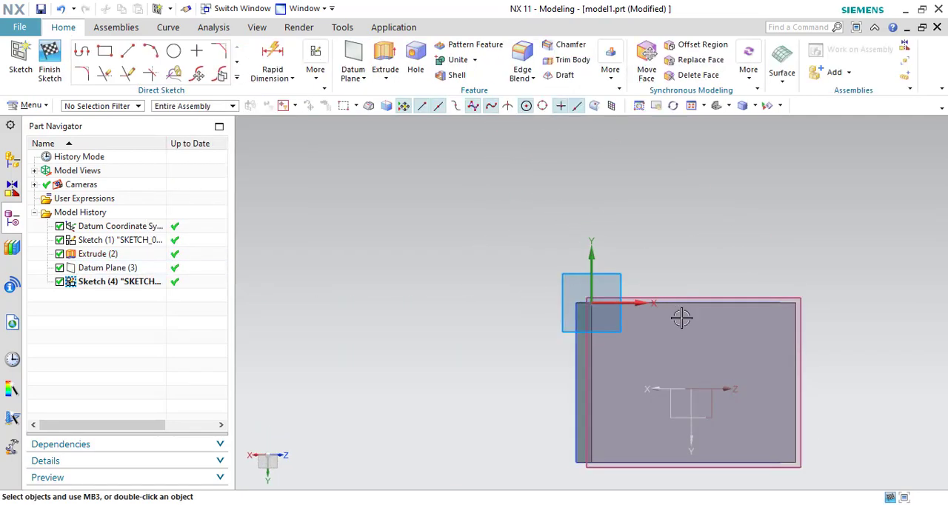
# - Sketch a circle about 145 in diameter, centred on the midpoint of the slab's short top edge and reaching the edge's end
pyautogui.keyDown('shift'); pyautogui.moveTo(686, 321); pyautogui.dragTo(640, 222, button='middle'); pyautogui.keyUp('shift')
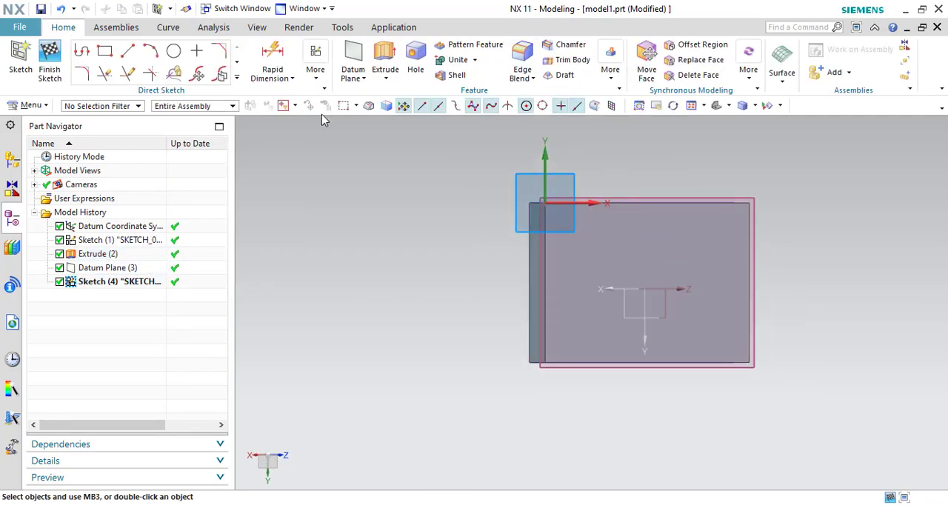
pyautogui.click(173, 55)
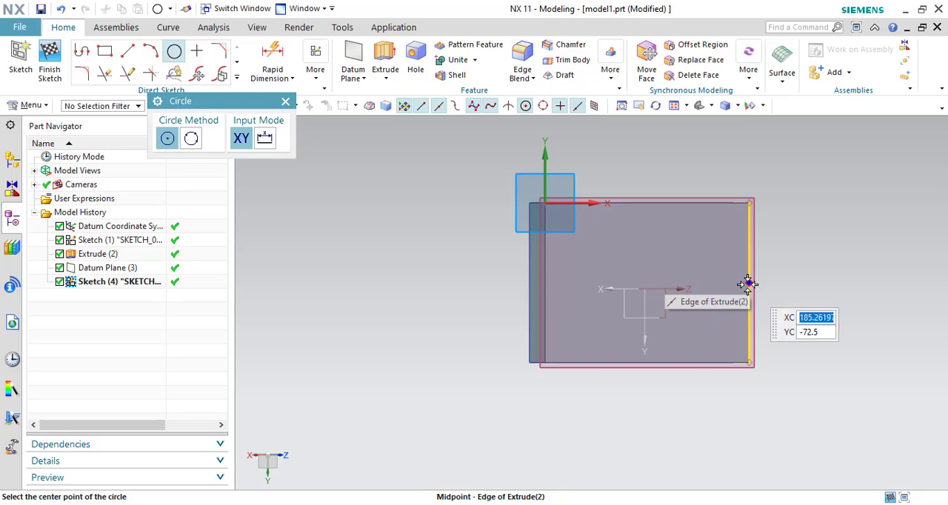
pyautogui.click(546, 280)
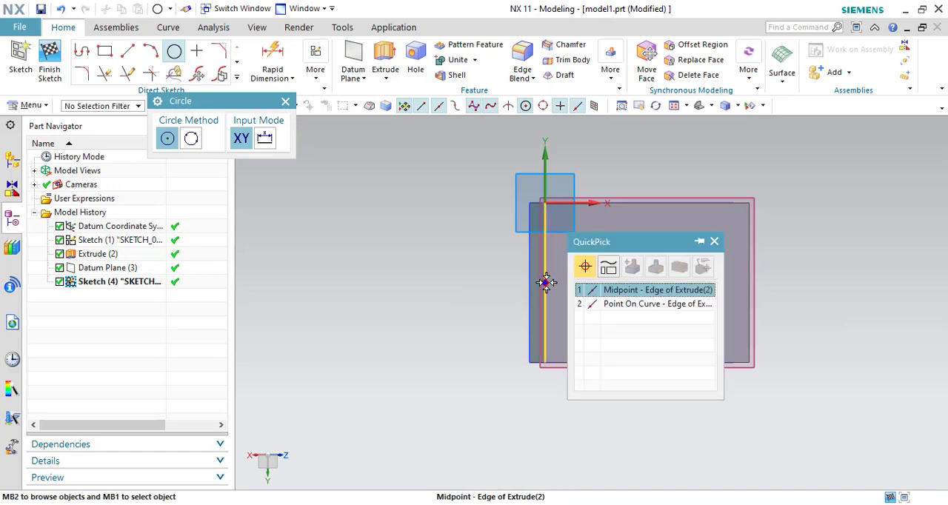
pyautogui.click(646, 296)
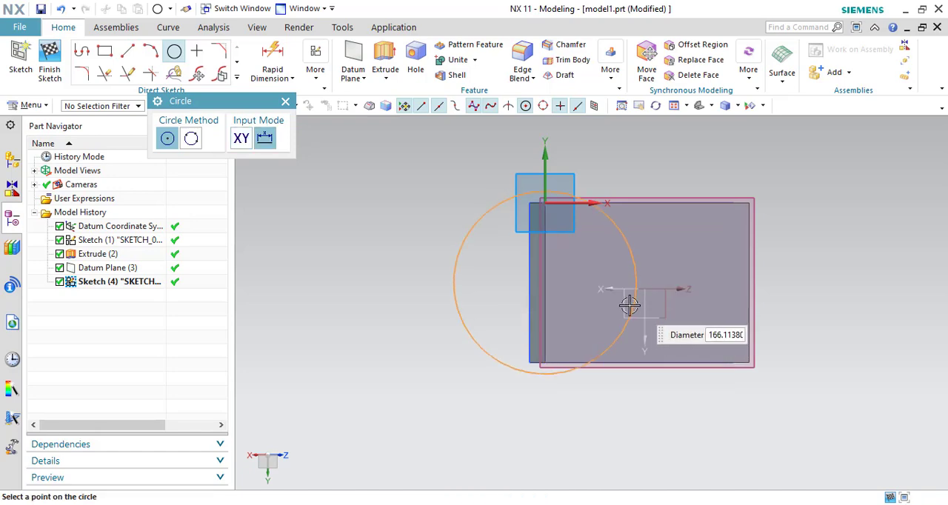
pyautogui.click(546, 361)
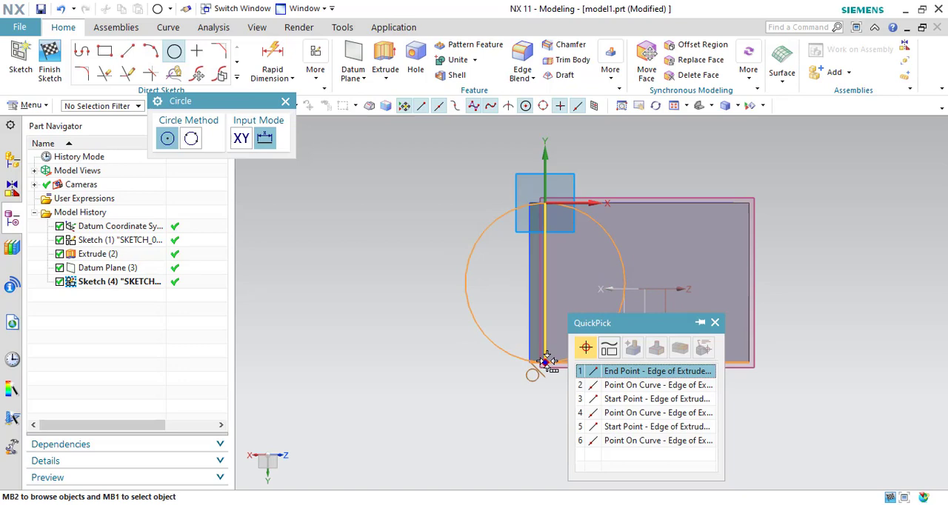
pyautogui.click(598, 385)
pyautogui.moveTo(775, 387); pyautogui.dragTo(777, 346, button='middle')
pyautogui.press('Escape')
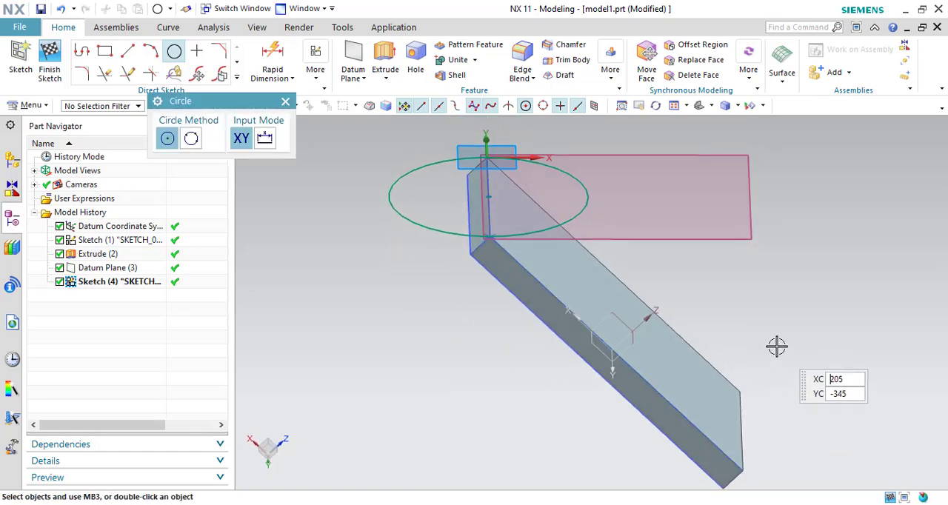
# - Remove the circle from the angled sketch with Quick Trim
pyautogui.click(104, 74)
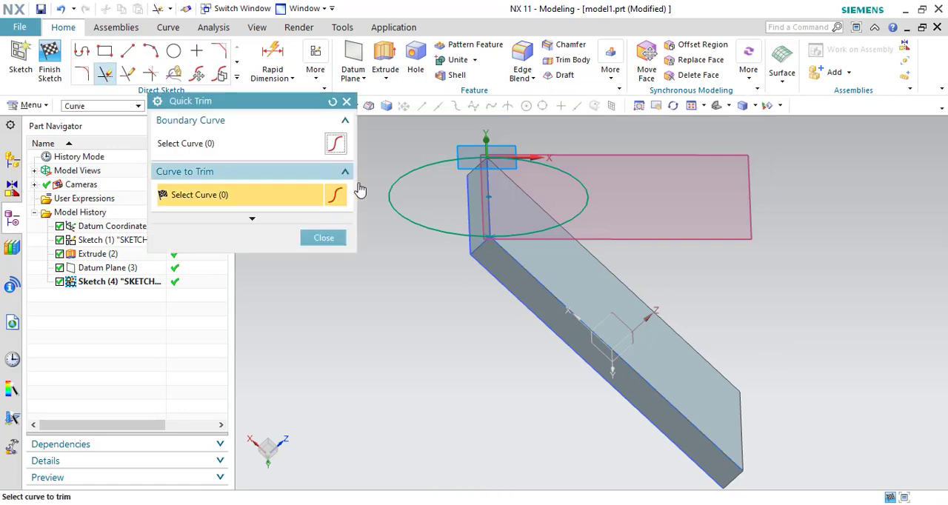
pyautogui.moveTo(390, 241)
pyautogui.mouseDown()
pyautogui.moveTo(505, 180)
pyautogui.moveTo(622, 173)
pyautogui.mouseUp()
pyautogui.click(324, 239)
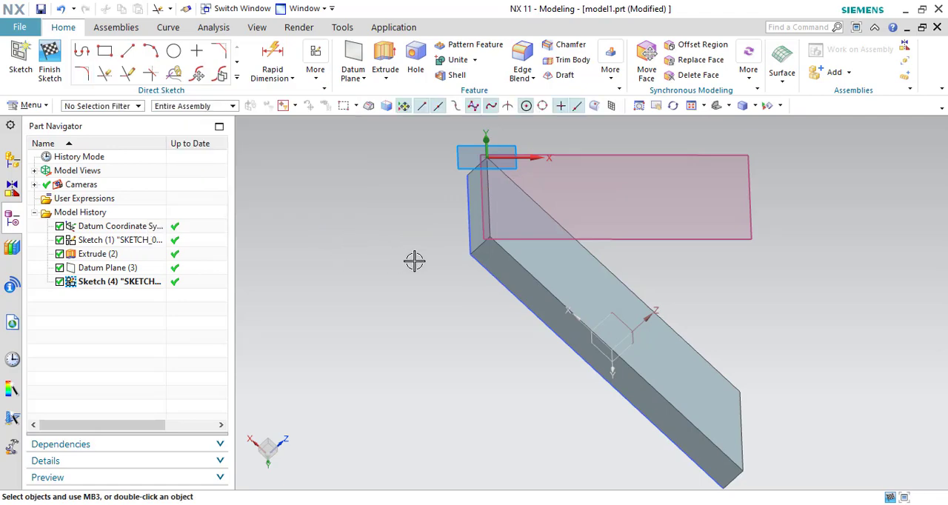
# - Sketch a rectangle about 107 by 145 mm on the angled plane, from the sketch origin to the slab's opposite edge
pyautogui.rightClick(326, 305)
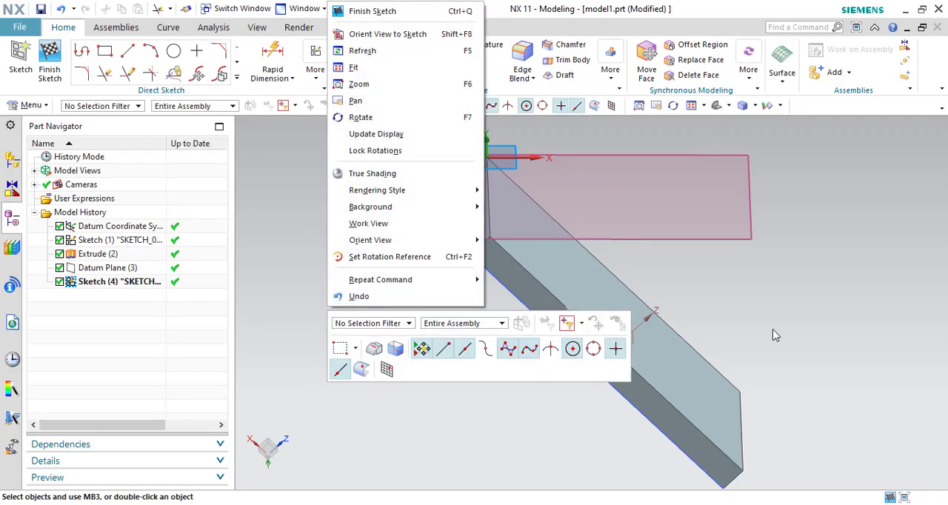
pyautogui.click(816, 295)
pyautogui.rightClick(267, 413)
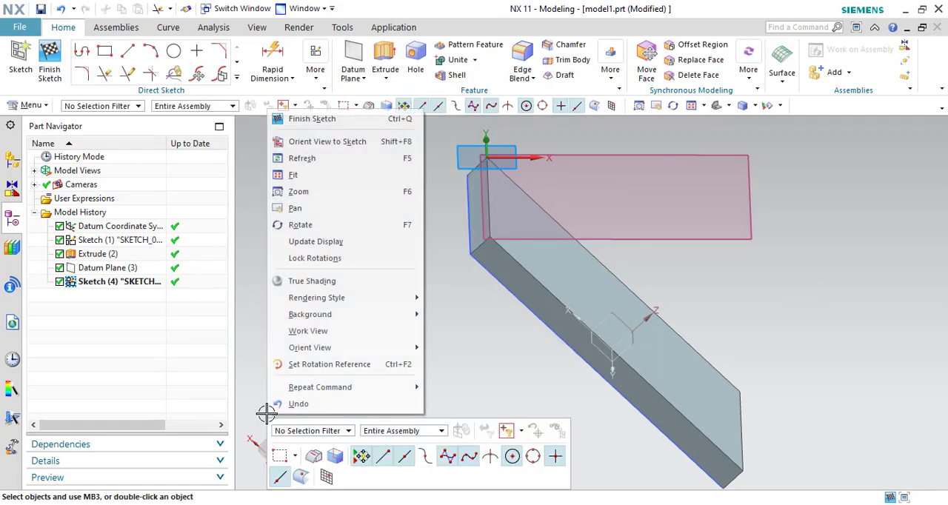
pyautogui.click(399, 143)
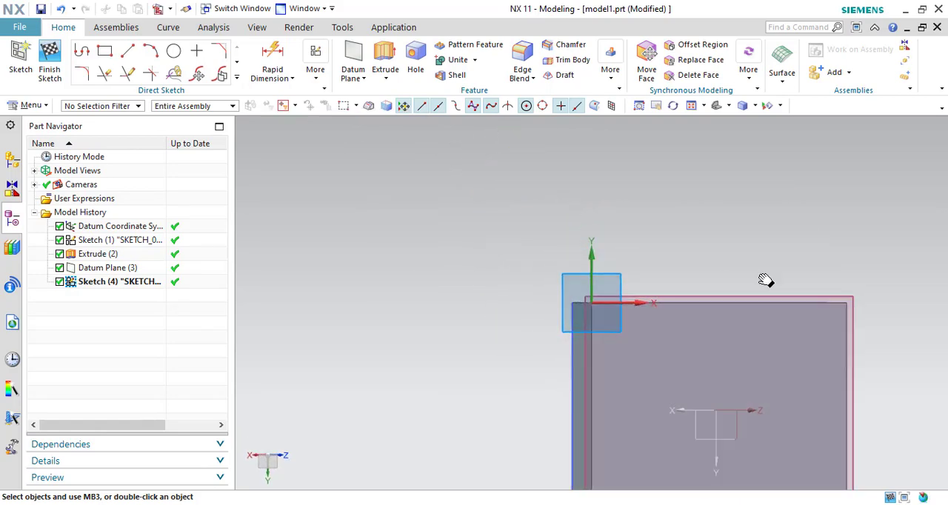
pyautogui.click(105, 50)
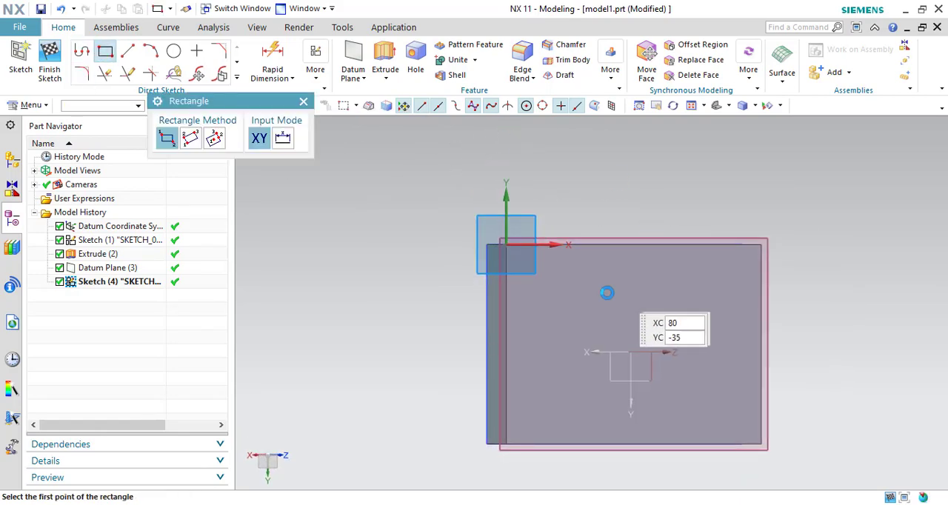
pyautogui.click(504, 246)
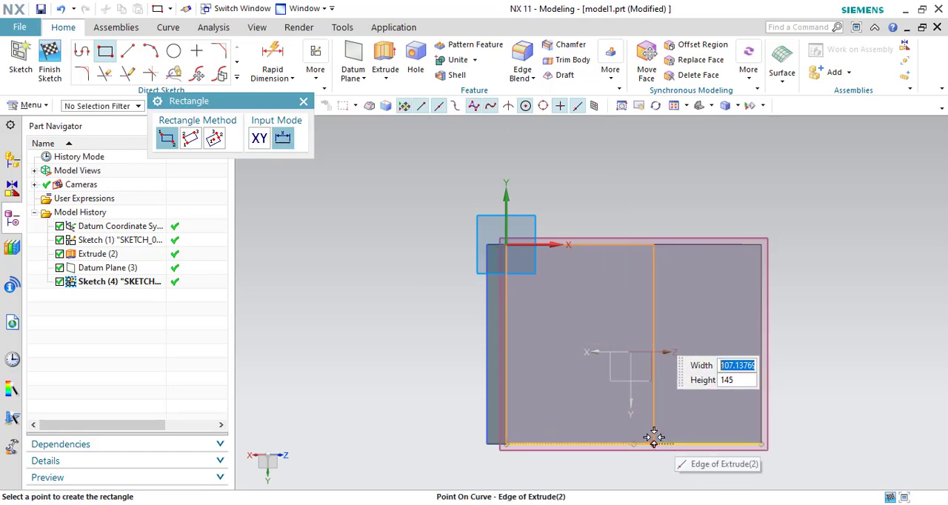
pyautogui.click(653, 443)
# - Sketch a 145 mm diameter circle centred on the midpoint of the rectangle's side away from the origin, reaching that side's end
pyautogui.click(174, 50)
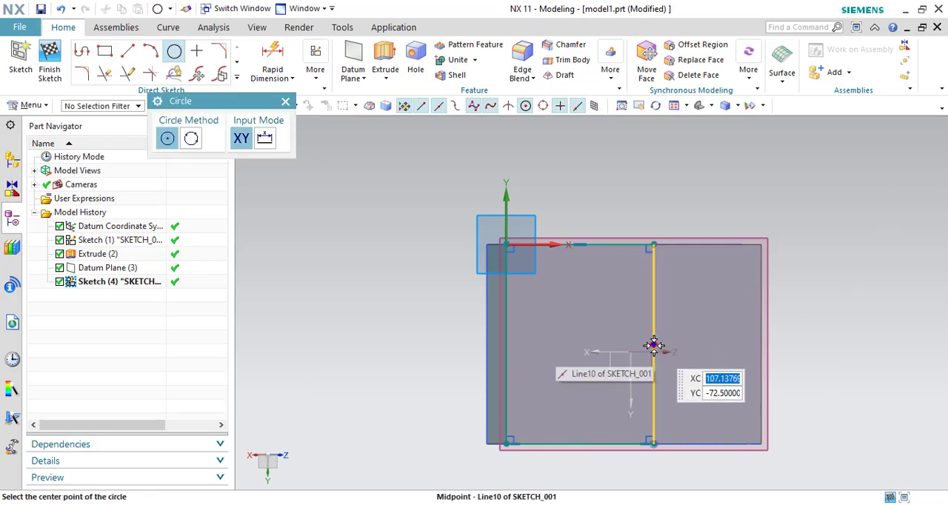
pyautogui.click(653, 345)
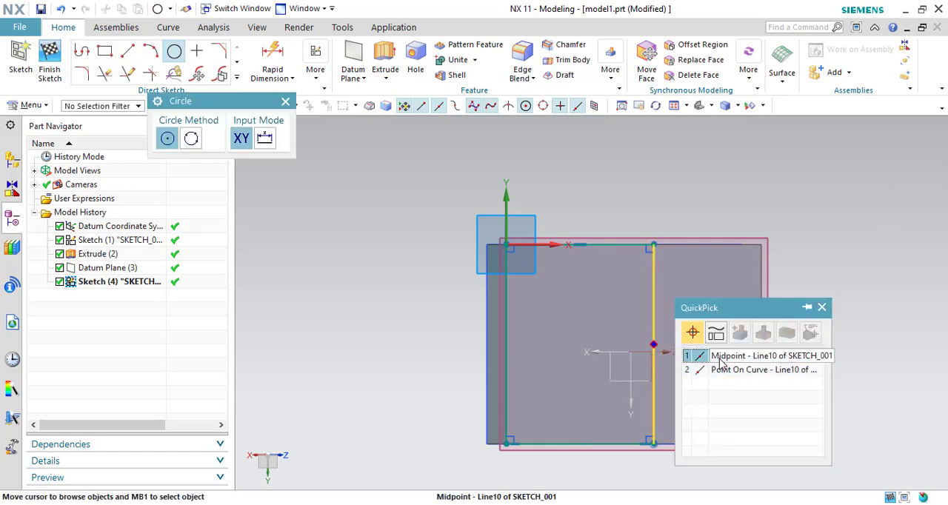
pyautogui.click(695, 356)
pyautogui.click(652, 444)
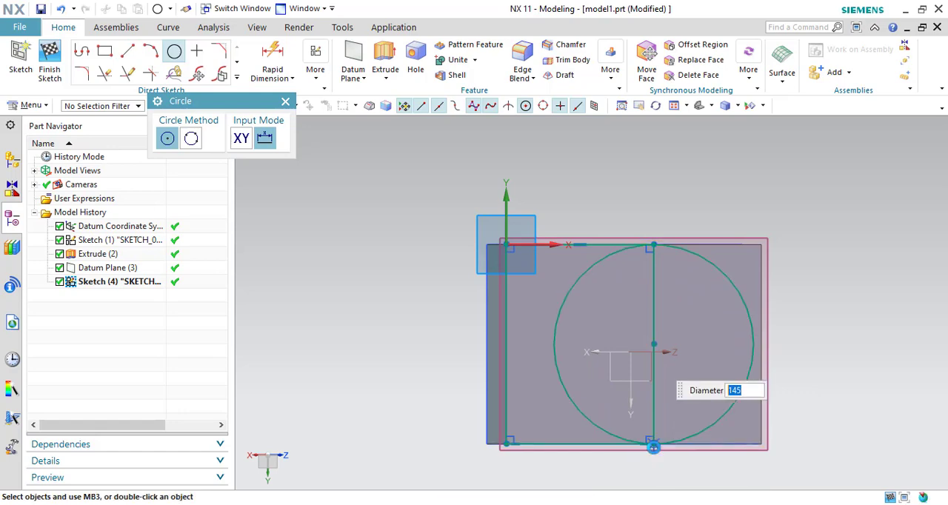
# - Trim the circle's inner arc and the rectangle side crossing it, leaving one closed profile with a rounded end
pyautogui.click(105, 74)
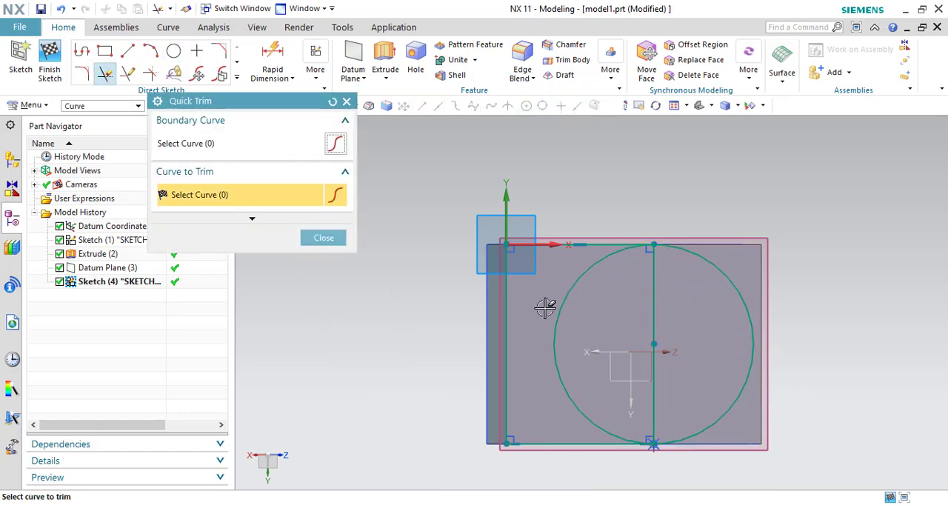
pyautogui.moveTo(541, 305); pyautogui.dragTo(660, 333)
pyautogui.moveTo(669, 324)
pyautogui.mouseDown(button='middle')
pyautogui.moveTo(707, 301)
pyautogui.moveTo(624, 290)
pyautogui.moveTo(612, 241)
pyautogui.mouseUp(button='middle')
pyautogui.click(323, 238)
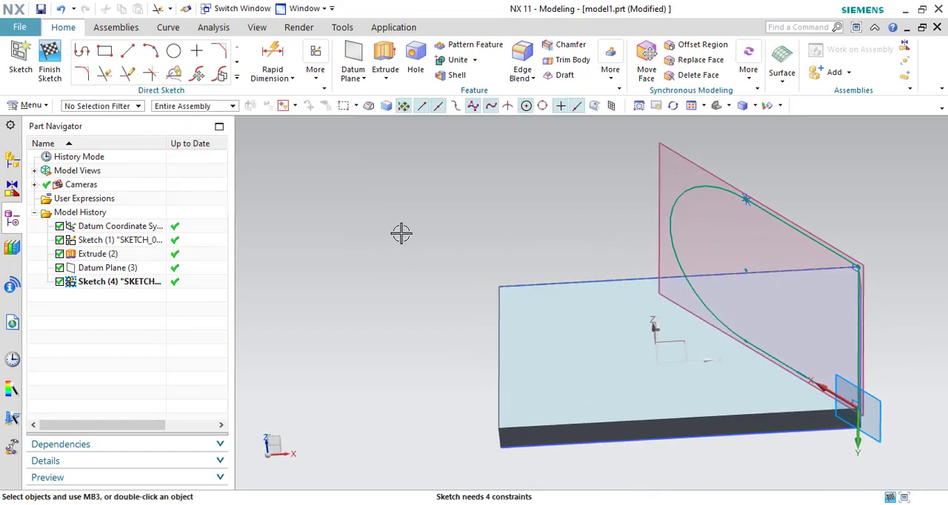
# - Start extruding the rounded profile and reverse the extrusion direction so it heads toward the slab
pyautogui.click(384, 59)
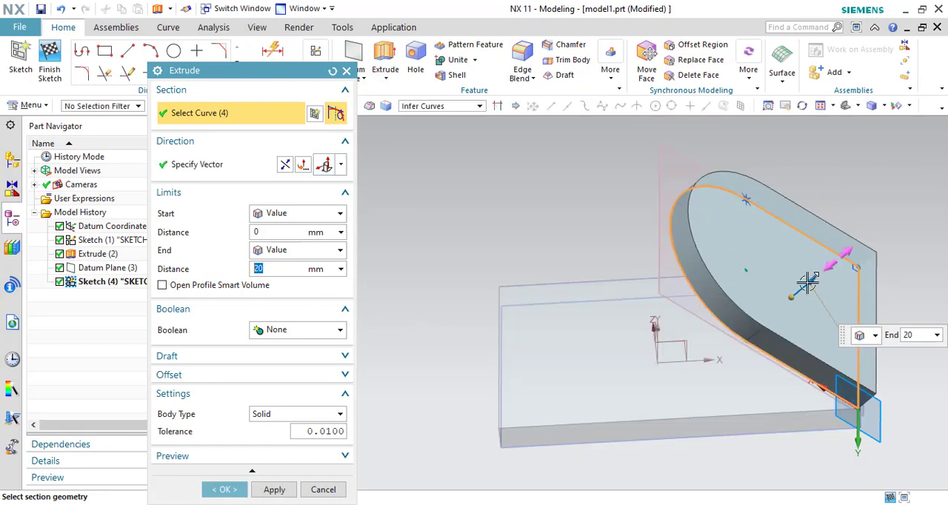
pyautogui.click(285, 166)
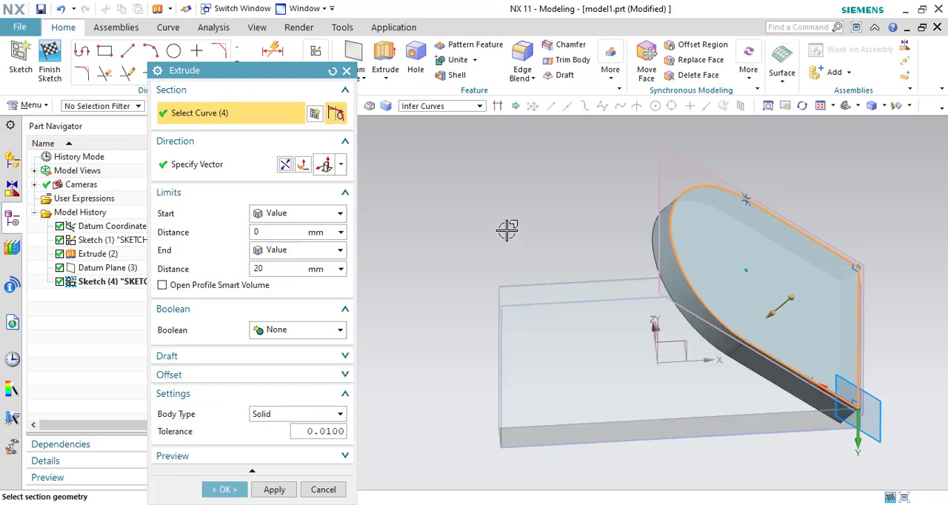
# - Try extrusion end distances of 78 mm and 174 mm, and return the distance to 20 mm
pyautogui.moveTo(506, 229); pyautogui.dragTo(563, 252, button='middle')
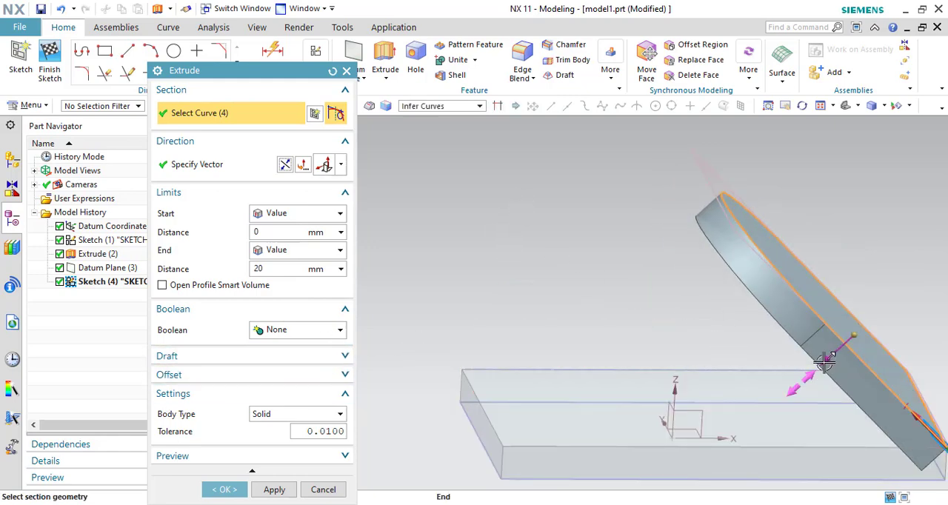
pyautogui.moveTo(795, 387); pyautogui.dragTo(728, 407)
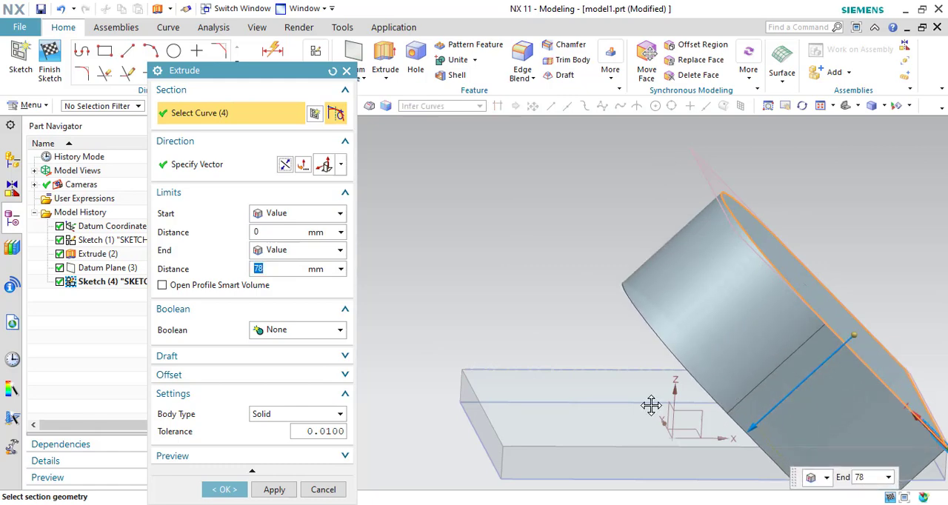
pyautogui.keyDown('shift'); pyautogui.moveTo(522, 269); pyautogui.dragTo(525, 185, button='middle'); pyautogui.keyUp('shift')
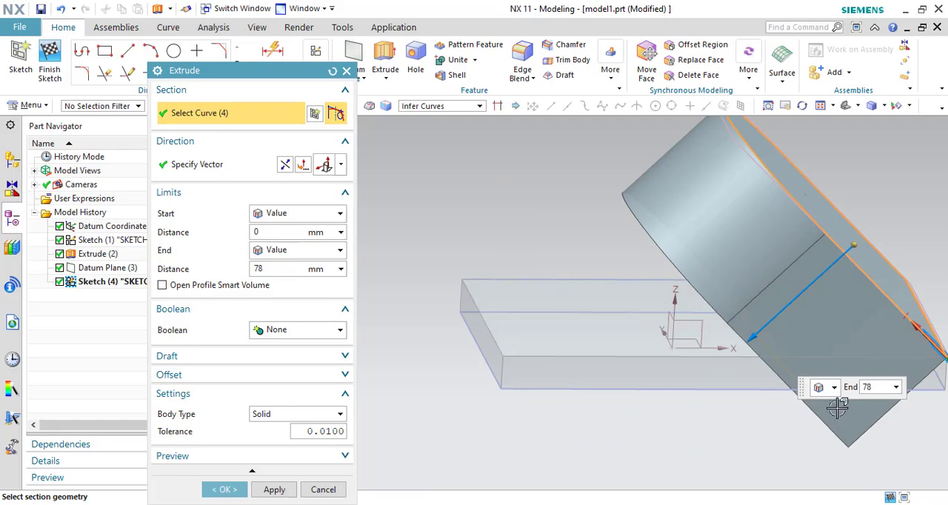
pyautogui.moveTo(743, 342); pyautogui.dragTo(595, 418)
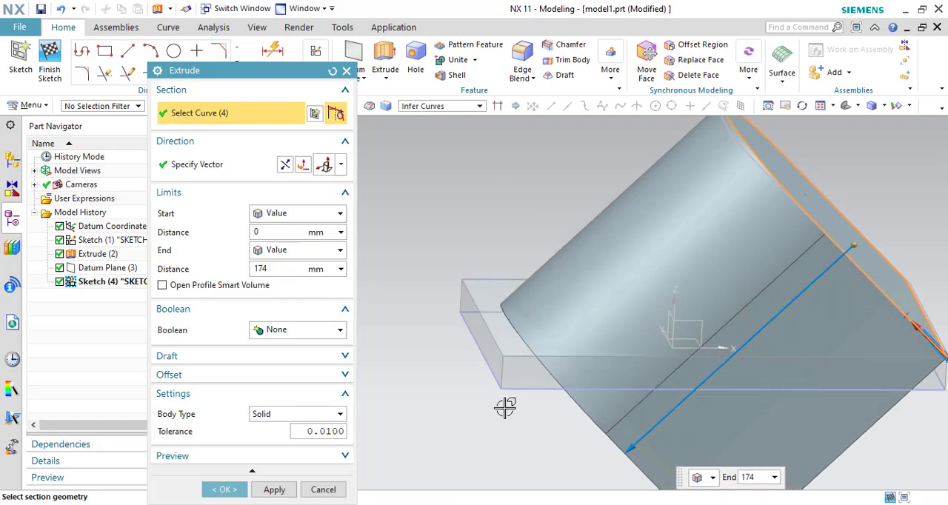
pyautogui.moveTo(499, 363); pyautogui.dragTo(503, 391, button='middle')
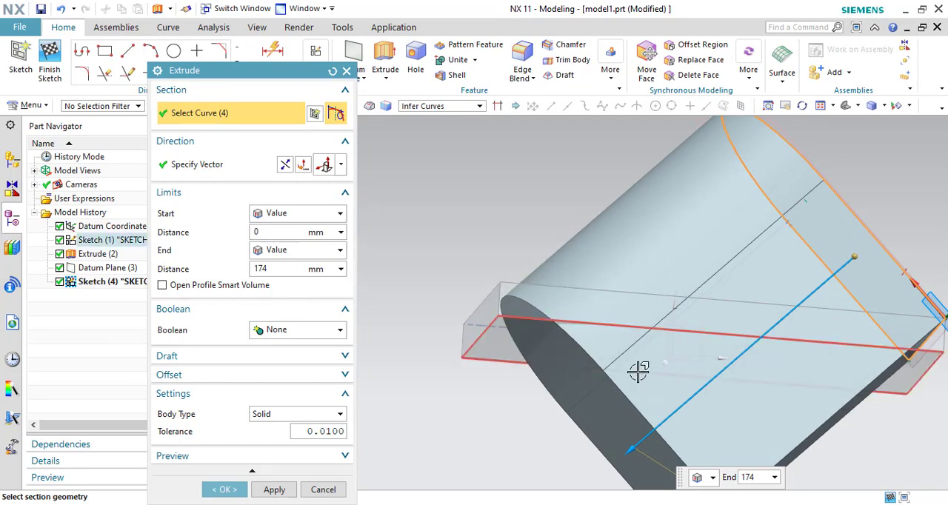
pyautogui.scroll(-3, 635, 370)
pyautogui.moveTo(605, 434); pyautogui.dragTo(712, 309)
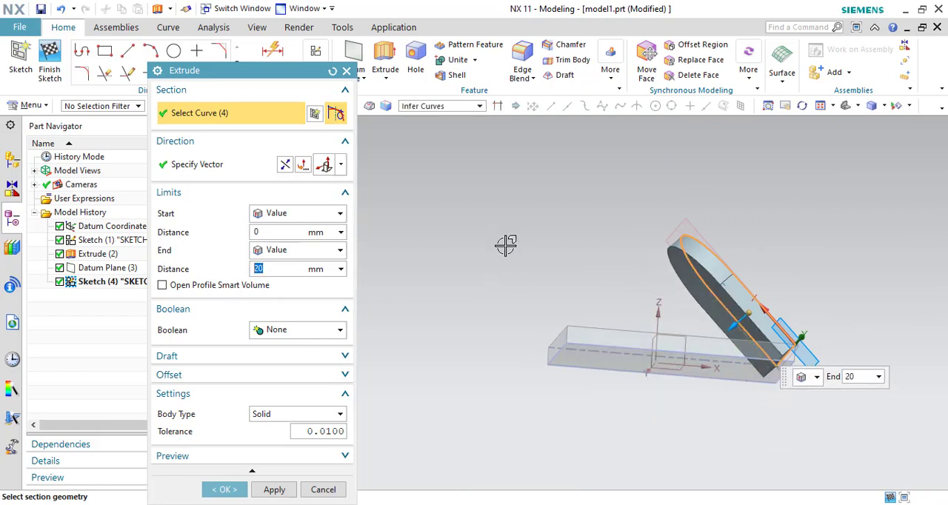
pyautogui.moveTo(506, 247); pyautogui.dragTo(505, 260, button='middle')
# - Set the extrusion's end limit to Until Next with no Boolean and create the body down to the slab
pyautogui.click(310, 252)
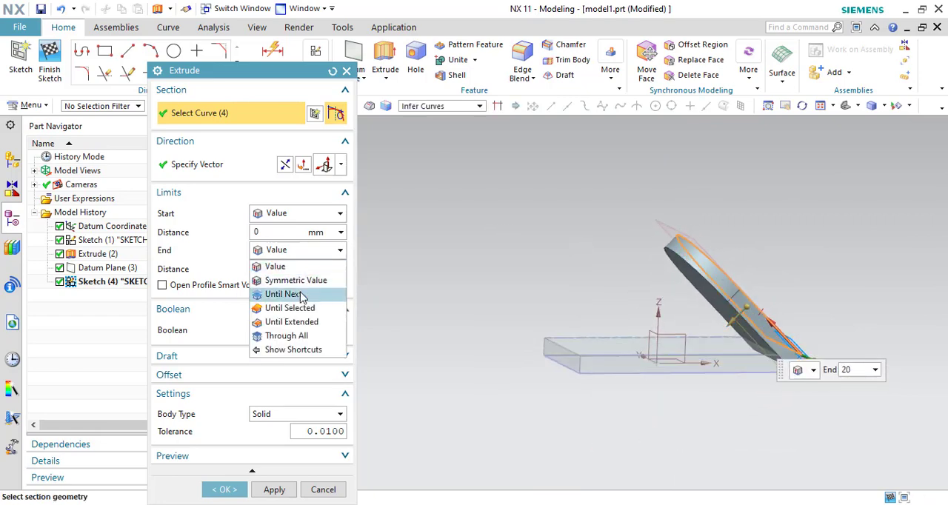
pyautogui.click(304, 291)
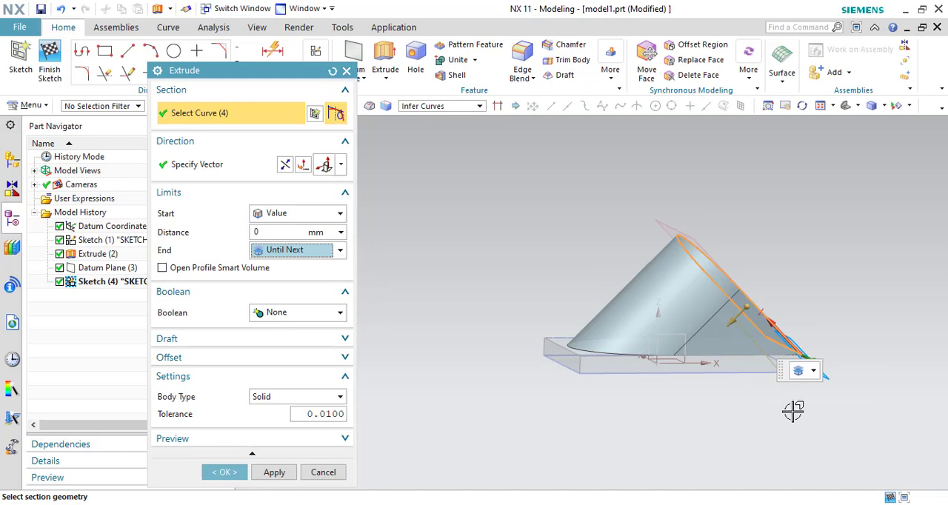
pyautogui.moveTo(793, 412); pyautogui.dragTo(784, 426, button='middle')
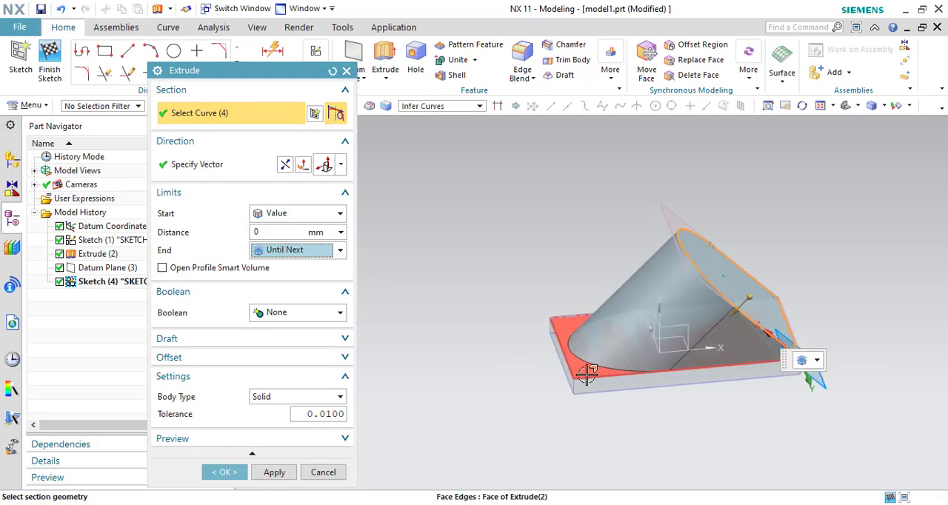
pyautogui.click(226, 471)
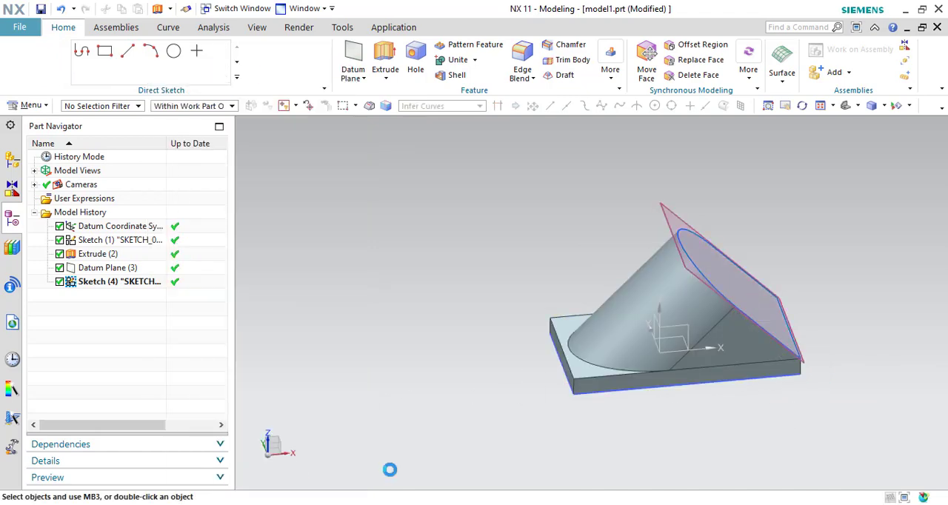
pyautogui.moveTo(479, 438)
pyautogui.mouseDown(button='middle')
pyautogui.moveTo(474, 404)
pyautogui.moveTo(466, 434)
pyautogui.moveTo(500, 461)
pyautogui.moveTo(523, 464)
pyautogui.moveTo(468, 432)
pyautogui.moveTo(465, 393)
pyautogui.moveTo(480, 448)
pyautogui.moveTo(489, 432)
pyautogui.moveTo(495, 448)
pyautogui.moveTo(480, 423)
pyautogui.moveTo(485, 430)
pyautogui.mouseUp(button='middle')
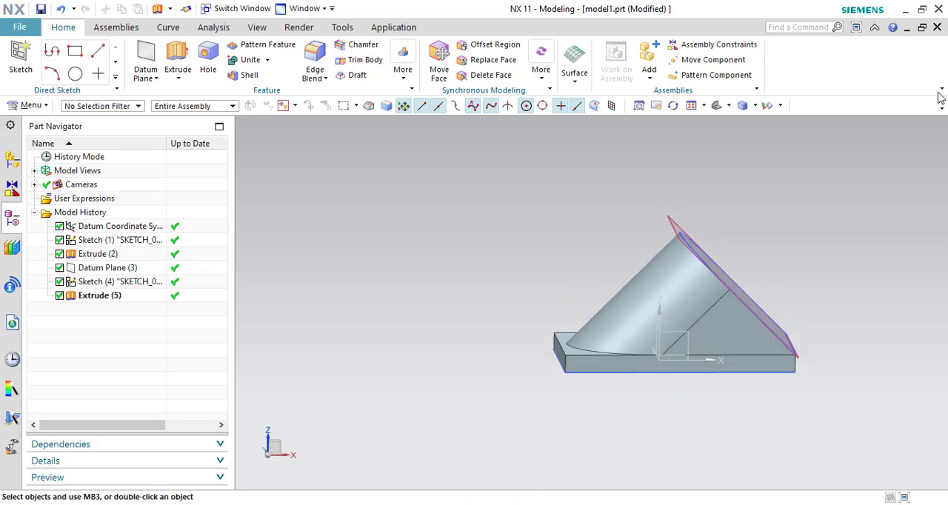
# - Close the current part and create a new millimetre Model part named model1.prt
pyautogui.click(937, 27)
pyautogui.click(508, 287)
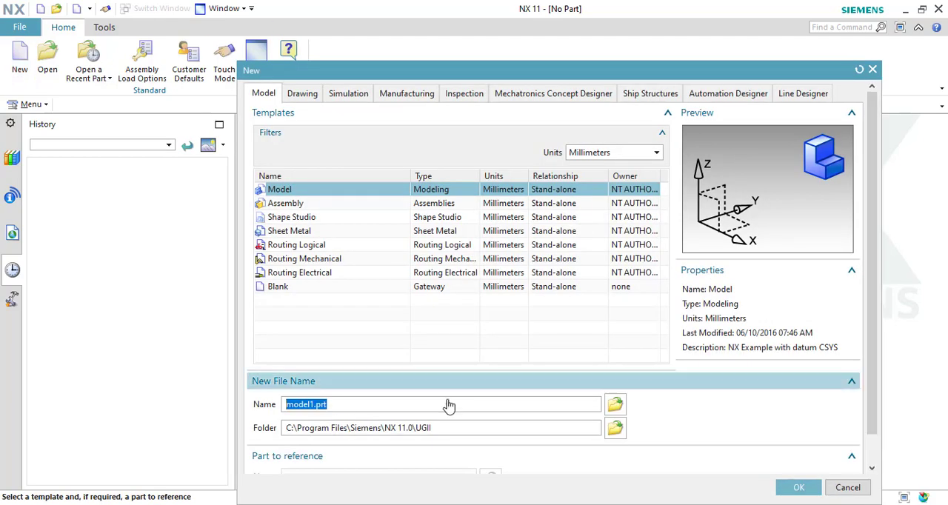
pyautogui.click(790, 487)
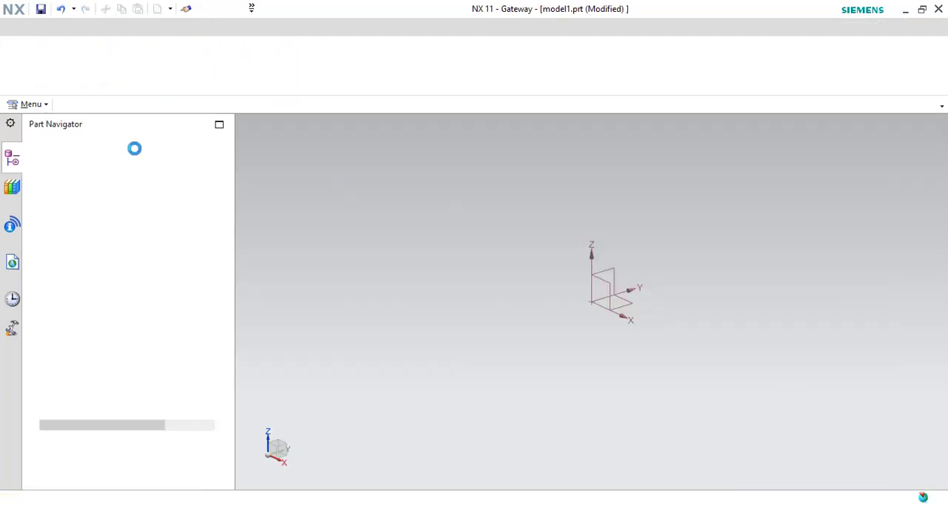
# - Create a new sketch on the default XY plane and draw a wide rectangle around the origin
pyautogui.click(22, 70)
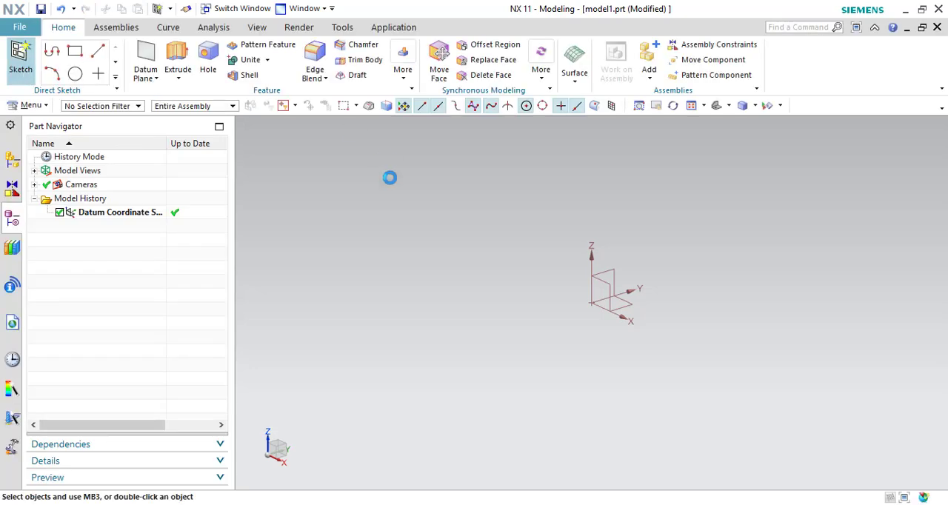
pyautogui.click(272, 247)
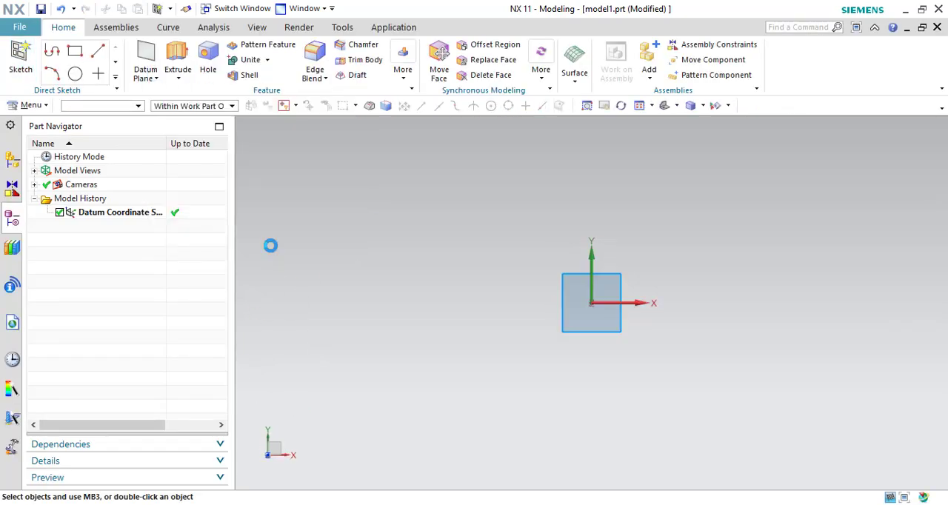
pyautogui.click(104, 51)
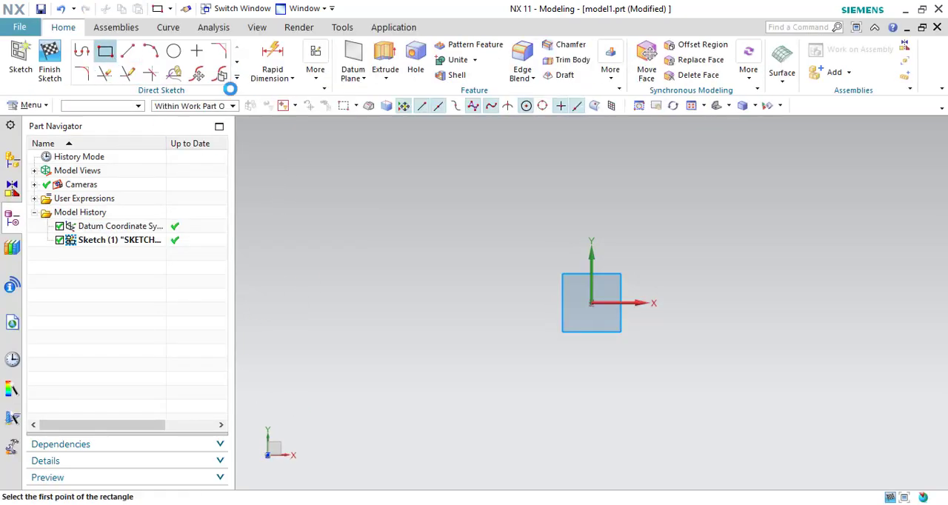
pyautogui.click(430, 205)
pyautogui.click(809, 426)
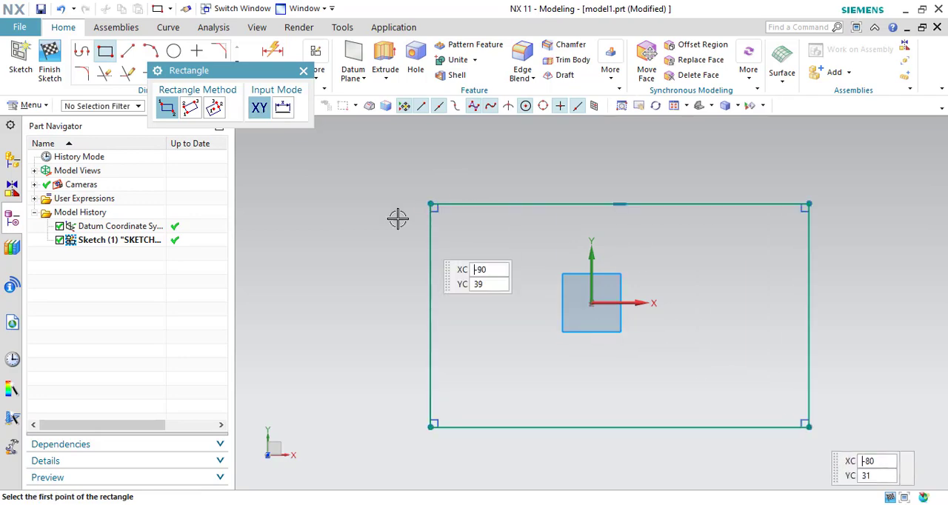
pyautogui.click(303, 70)
# - Extrude the rectangle upward into a thick solid block
pyautogui.click(387, 51)
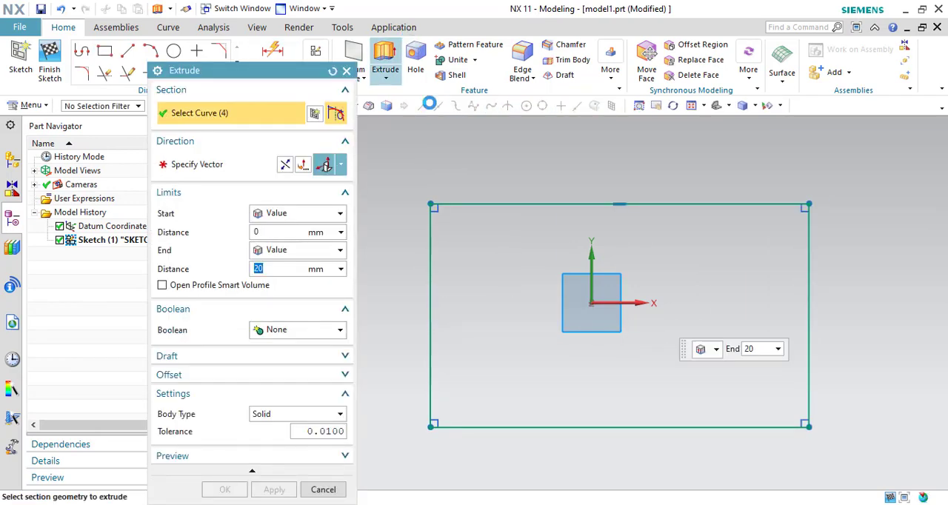
pyautogui.moveTo(470, 252); pyautogui.dragTo(474, 195, button='middle')
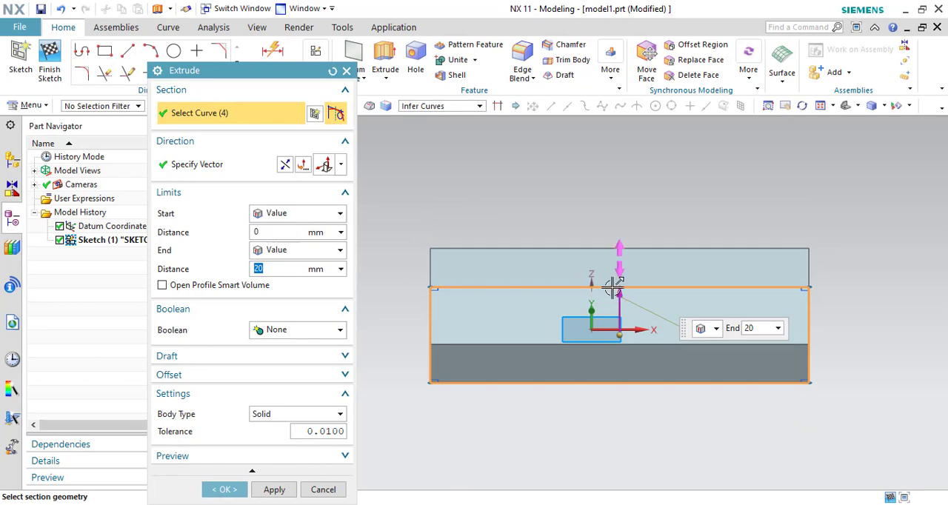
pyautogui.moveTo(614, 287); pyautogui.dragTo(615, 211)
pyautogui.click(227, 490)
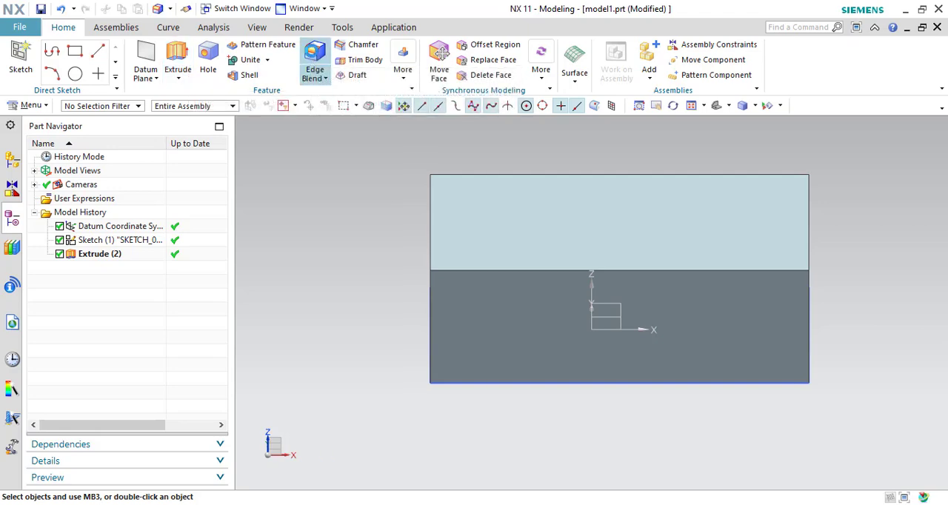
# - Preview an edge blend with a 13 mm radius on all four edges of the block's top face, and reset the blend settings
pyautogui.click(314, 53)
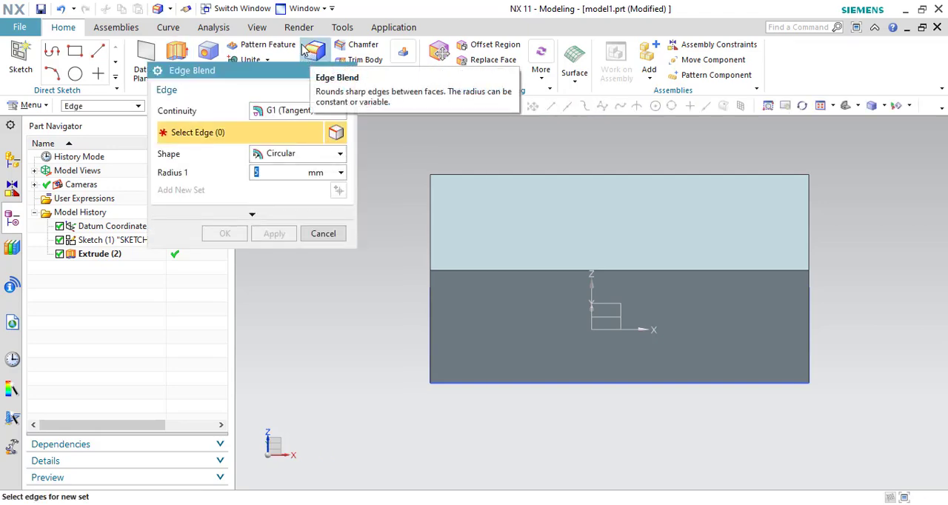
pyautogui.keyDown('shift'); pyautogui.moveTo(875, 181); pyautogui.dragTo(866, 202, button='middle'); pyautogui.keyUp('shift')
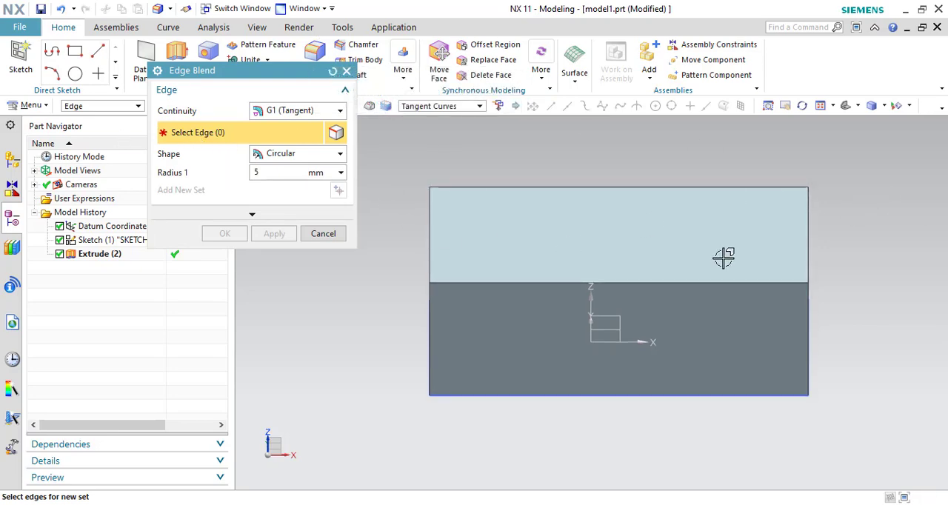
pyautogui.click(568, 284)
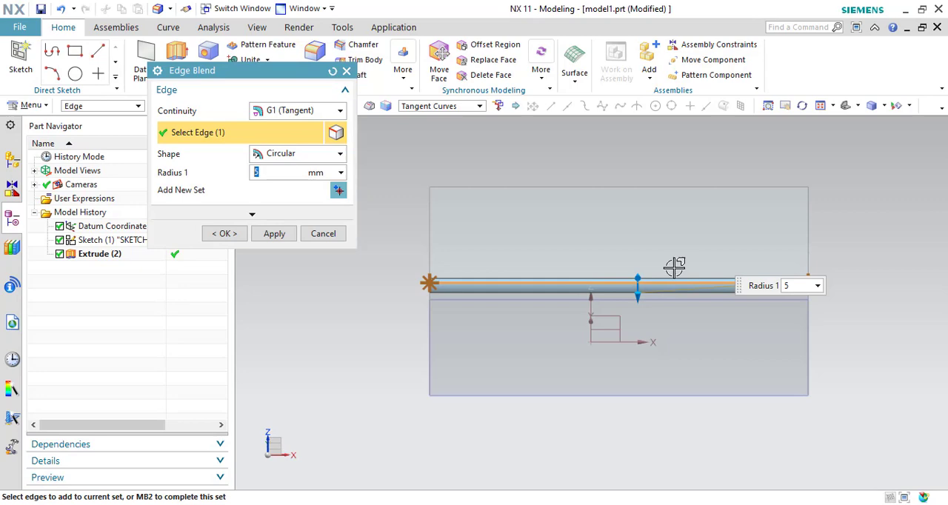
pyautogui.click(805, 228)
pyautogui.click(734, 191)
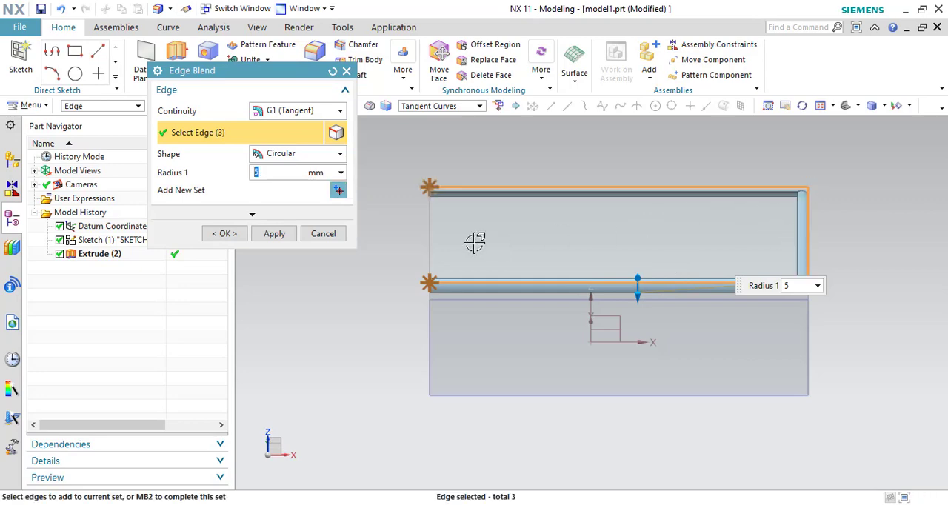
pyautogui.click(431, 239)
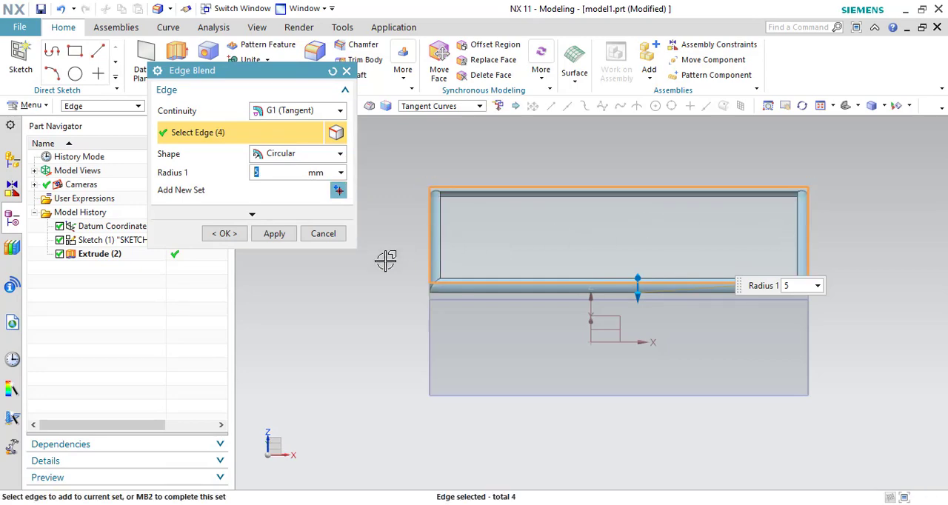
pyautogui.moveTo(637, 293); pyautogui.dragTo(641, 312)
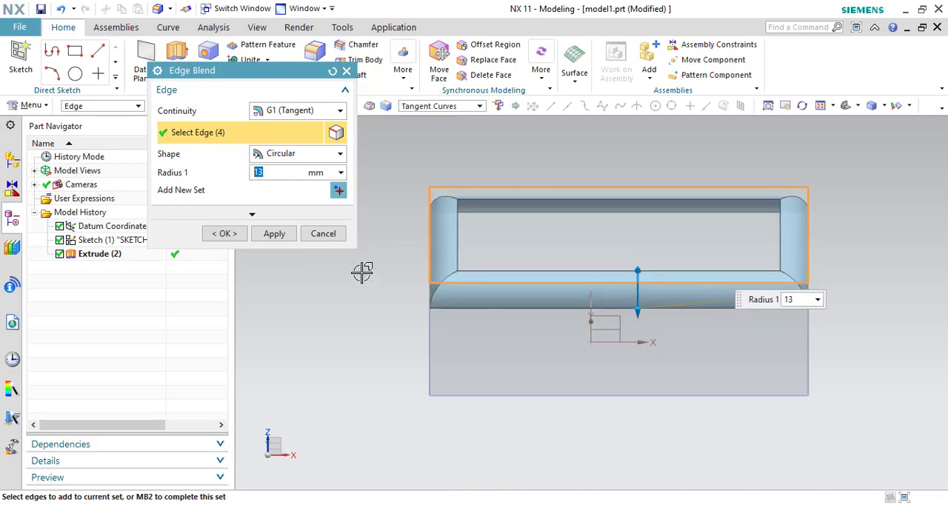
pyautogui.click(334, 74)
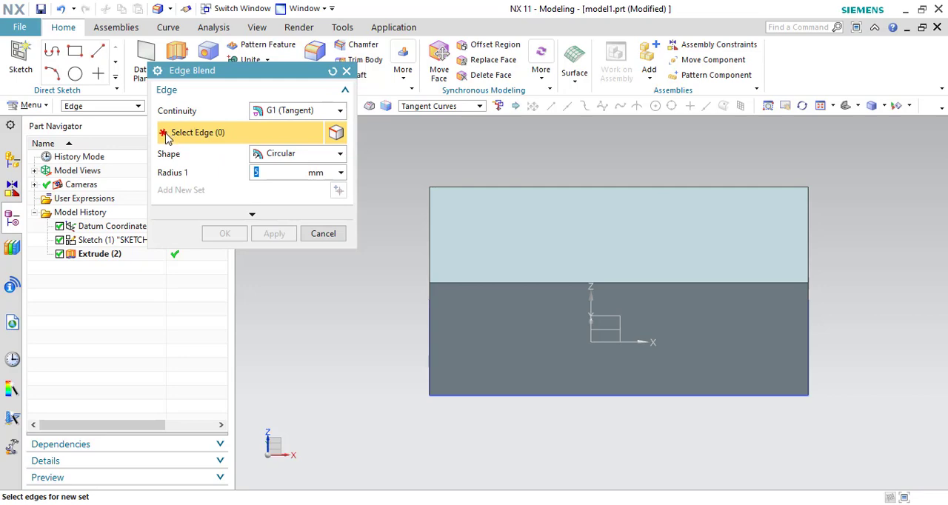
# - Blend the block's top edge at the +X end with a 20 mm radius
pyautogui.click(807, 235)
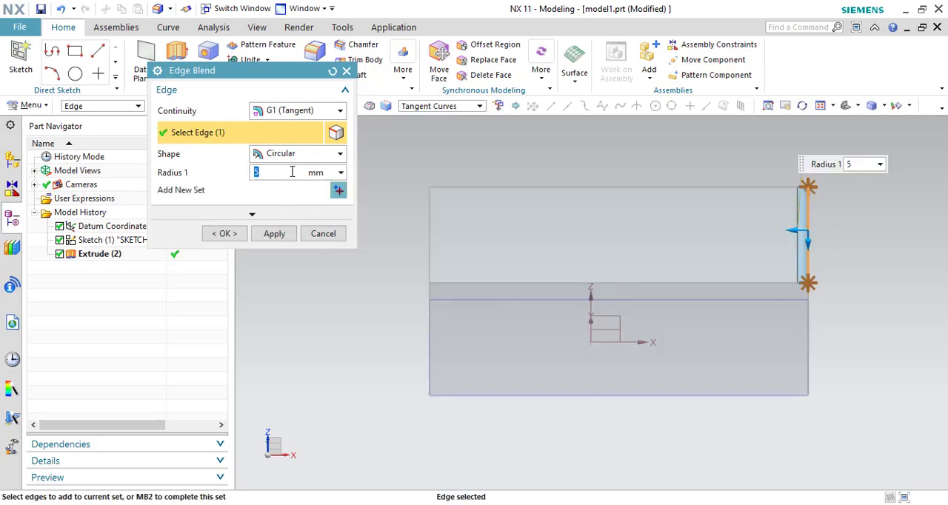
pyautogui.press('Return')
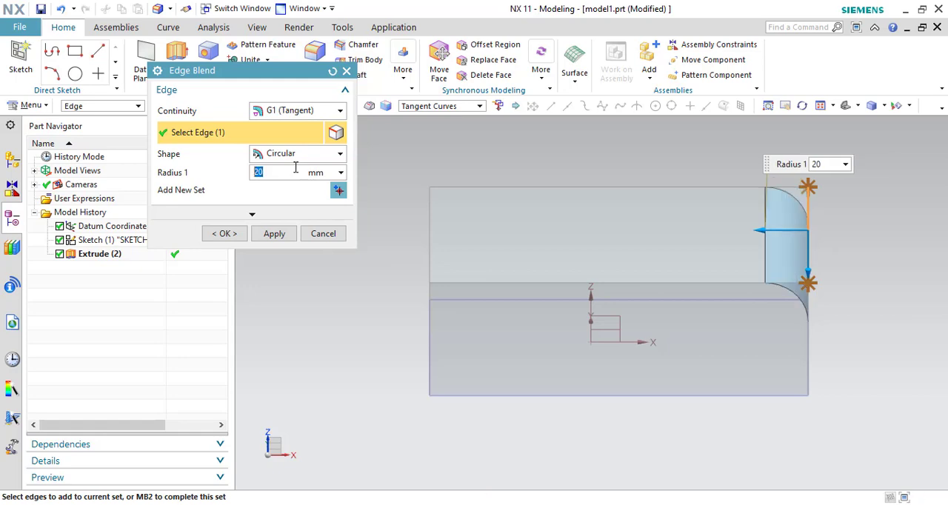
pyautogui.click(226, 234)
pyautogui.moveTo(879, 311); pyautogui.dragTo(857, 314, button='middle')
pyautogui.moveTo(851, 351); pyautogui.dragTo(842, 357, button='middle')
# - Reopen the 20 mm edge blend, leave it without changes, and undo the blend
pyautogui.doubleClick(785, 222)
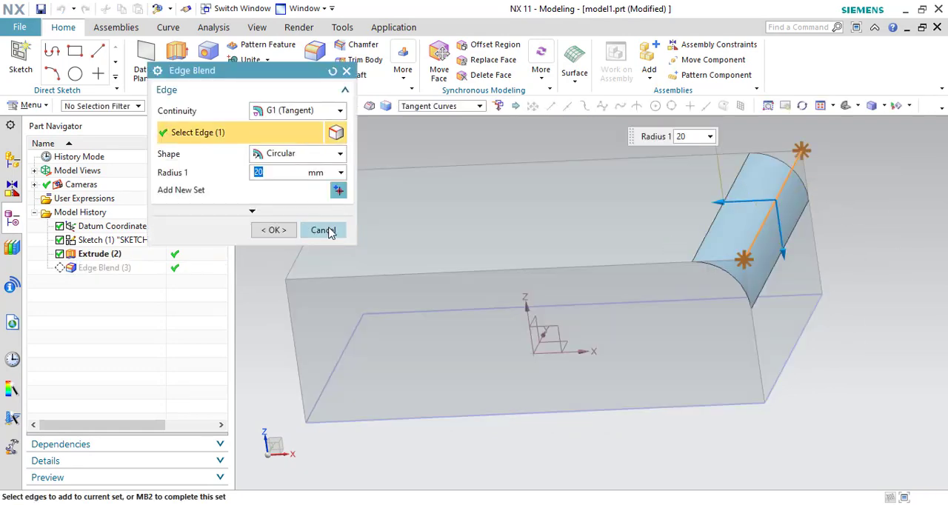
pyautogui.click(326, 233)
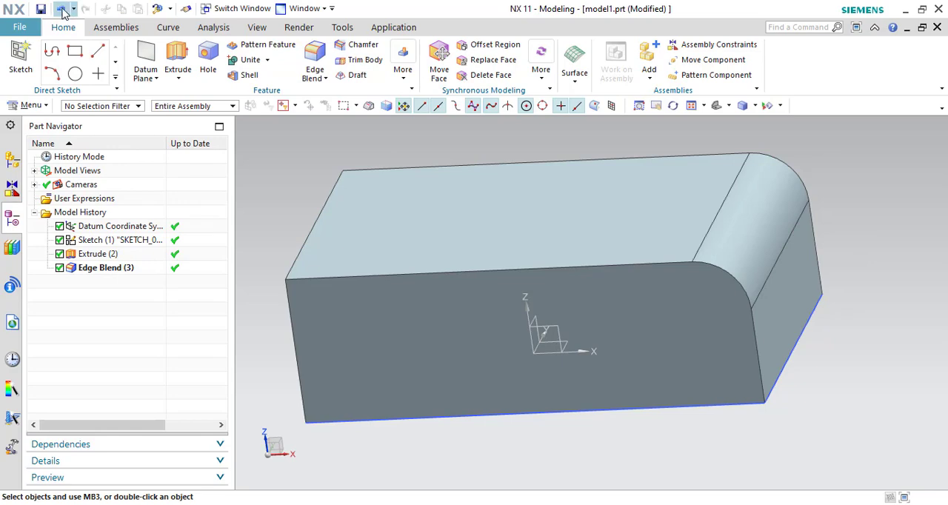
pyautogui.click(63, 9)
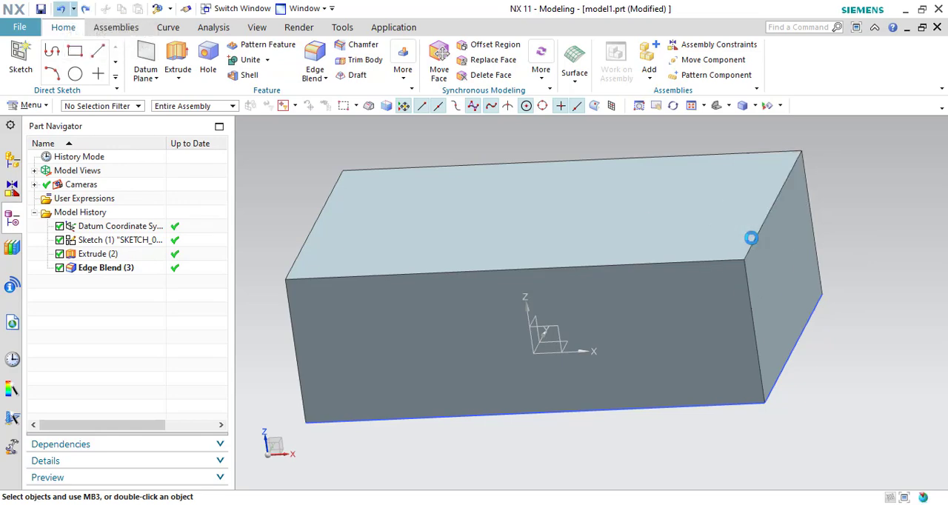
# - Preview a single edge blend set of 15 mm radius around the block's four top edges, and reset it
pyautogui.click(314, 54)
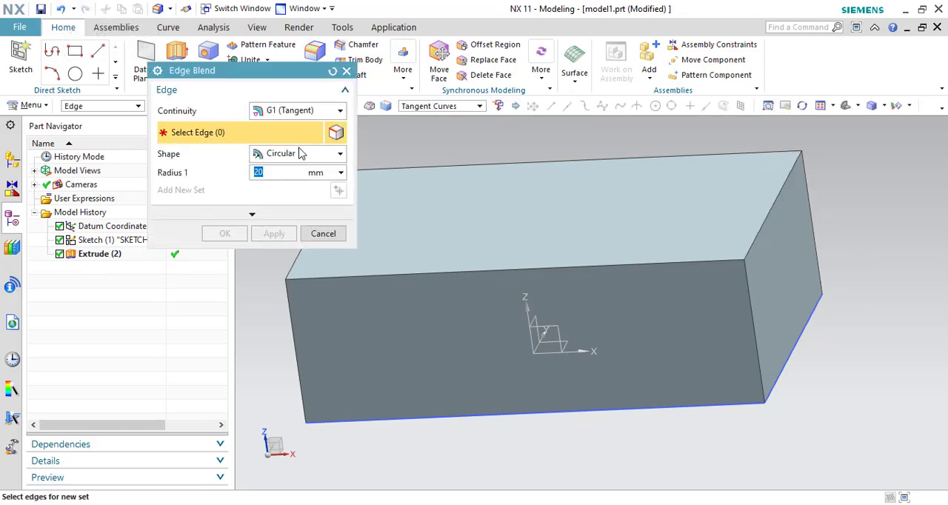
pyautogui.click(502, 164)
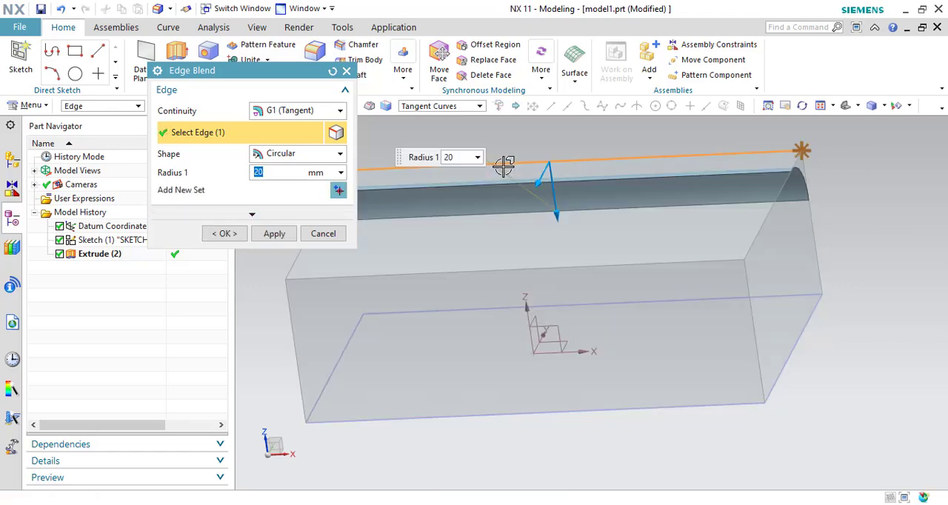
pyautogui.click(760, 221)
pyautogui.click(588, 264)
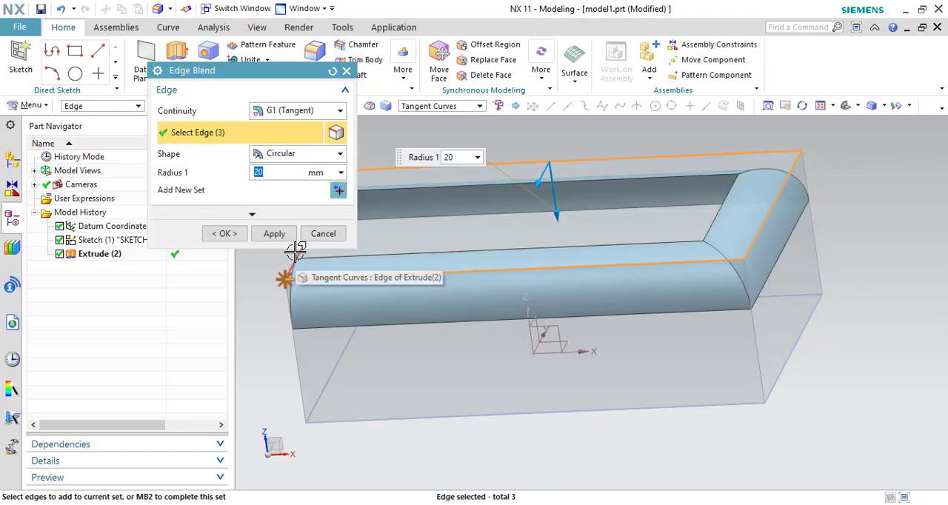
pyautogui.click(295, 252)
pyautogui.moveTo(557, 213)
pyautogui.mouseDown()
pyautogui.moveTo(560, 222)
pyautogui.moveTo(544, 193)
pyautogui.moveTo(551, 214)
pyautogui.moveTo(554, 206)
pyautogui.mouseUp()
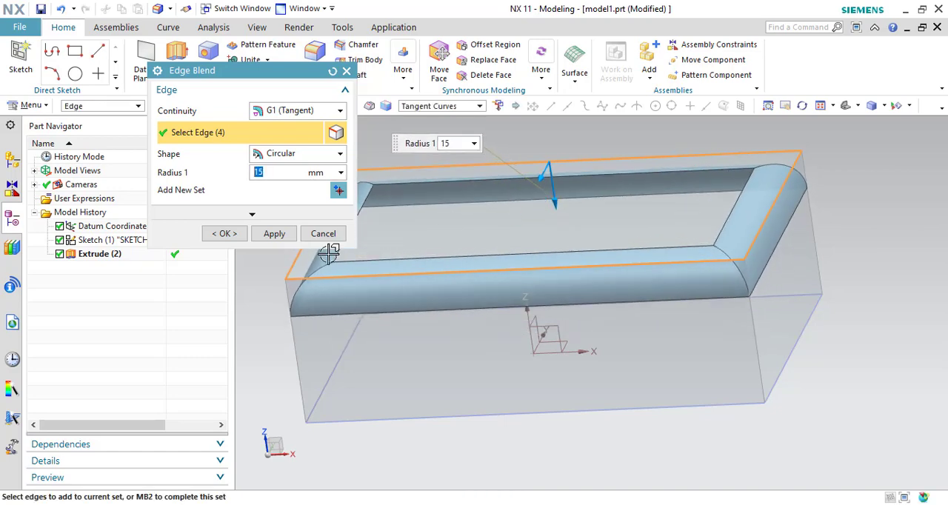
pyautogui.click(333, 71)
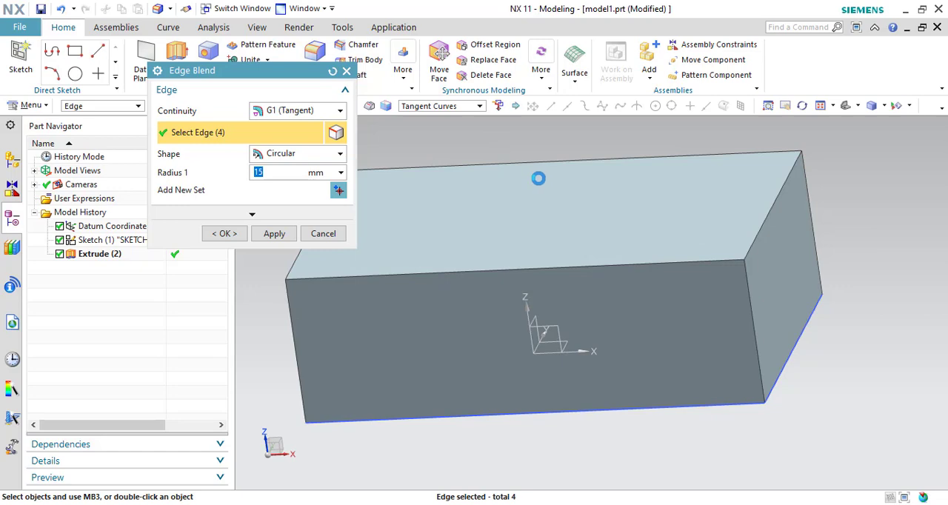
# - Define a 7 mm blend set on the block's back top edge and a second set on the top edge at the +X end
pyautogui.keyDown('shift'); pyautogui.moveTo(527, 146); pyautogui.dragTo(550, 180, button='middle'); pyautogui.keyUp('shift')
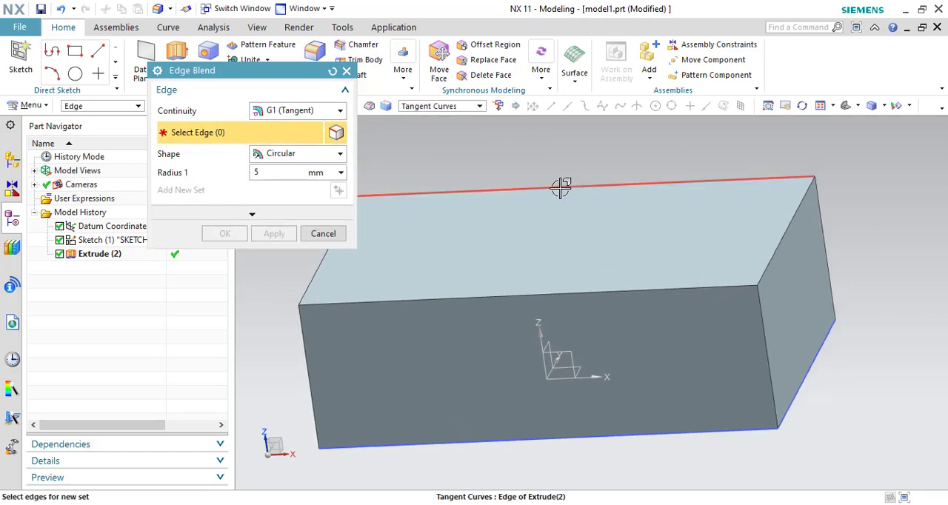
pyautogui.click(560, 188)
pyautogui.moveTo(570, 222); pyautogui.dragTo(535, 213)
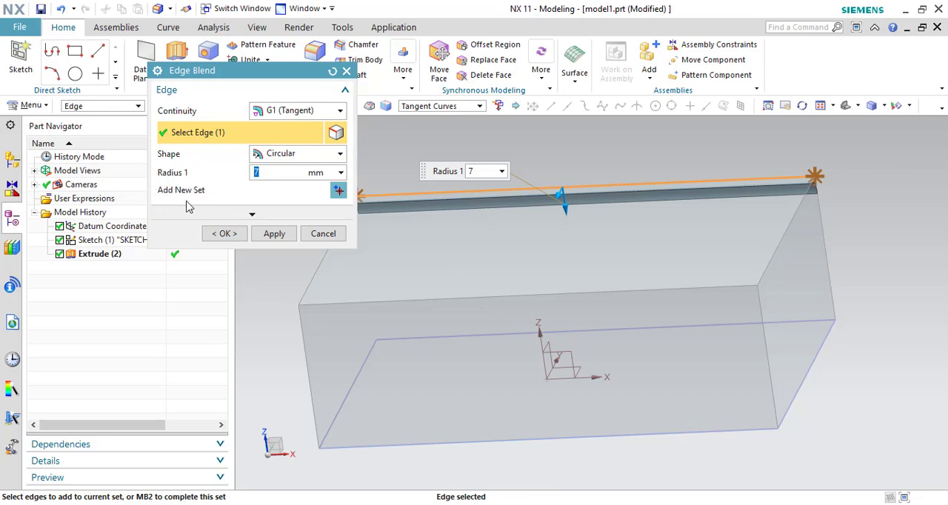
pyautogui.click(340, 191)
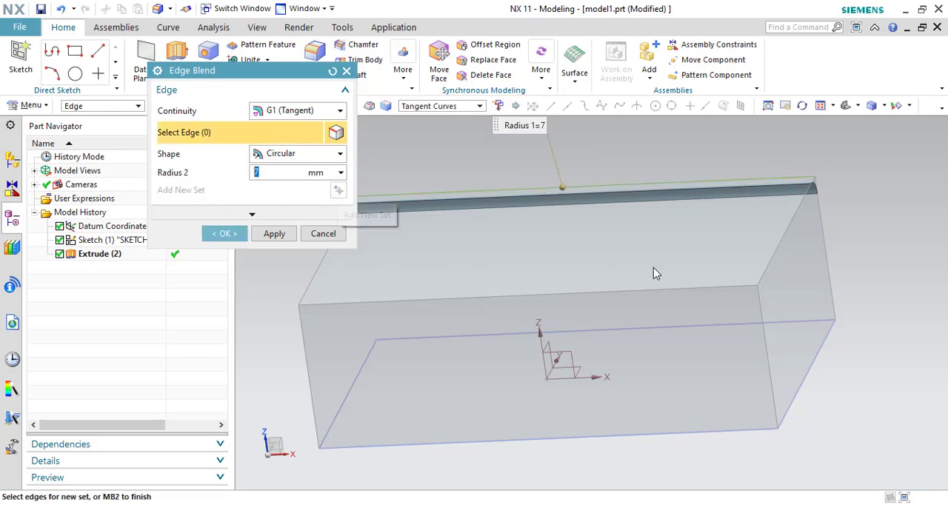
pyautogui.click(787, 235)
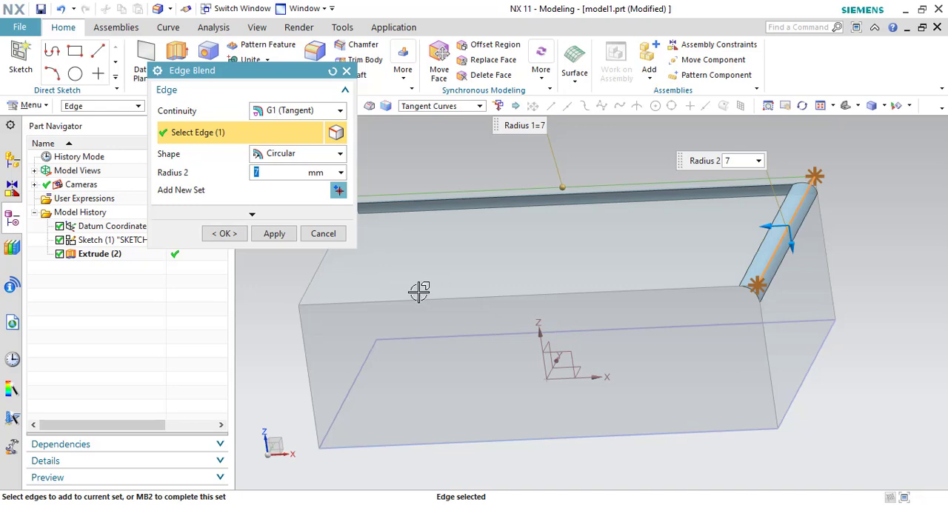
# - Add separate blend sets for the front top edge at 7 mm and the top edge at the -X end at 18 mm
pyautogui.click(338, 192)
pyautogui.click(482, 294)
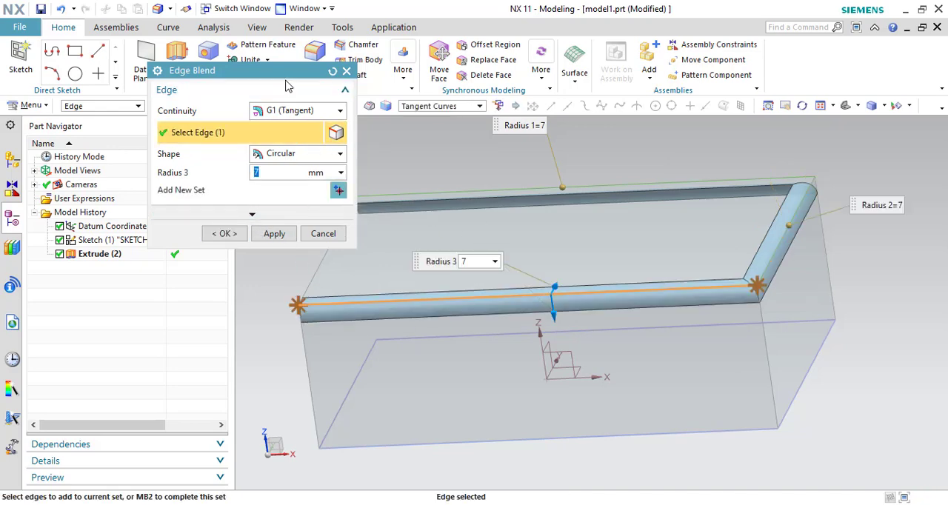
pyautogui.moveTo(283, 70); pyautogui.dragTo(225, 62)
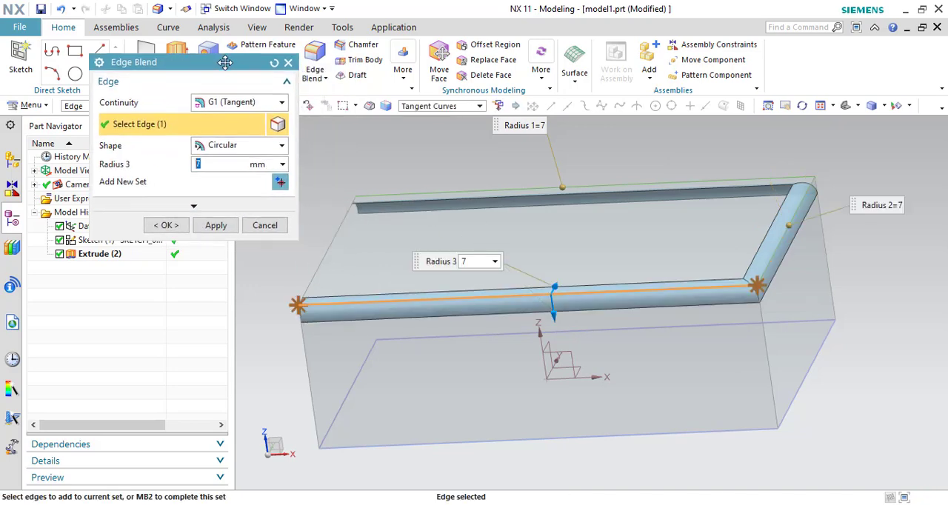
pyautogui.click(288, 187)
pyautogui.click(327, 238)
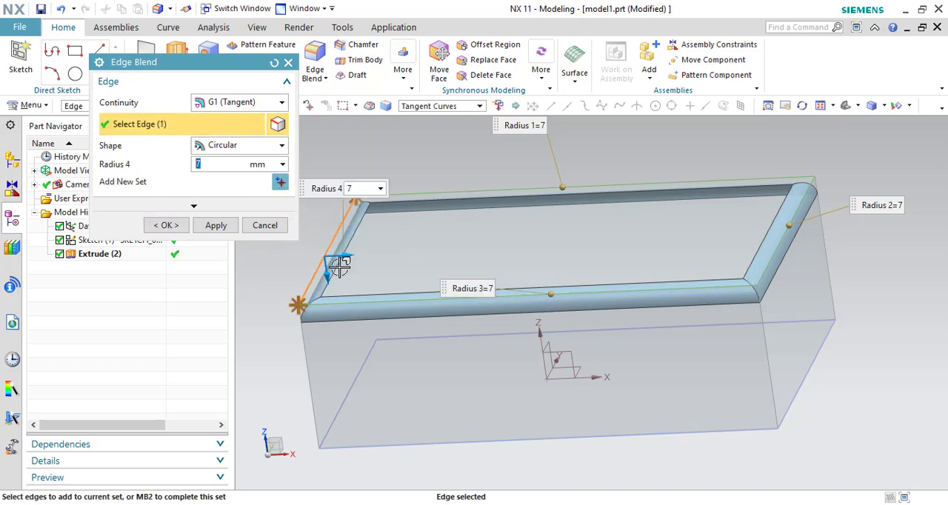
pyautogui.moveTo(350, 254); pyautogui.dragTo(425, 210)
# - Display the list of blend sets and set Radius 1, on the back top edge, to 10 mm
pyautogui.click(270, 209)
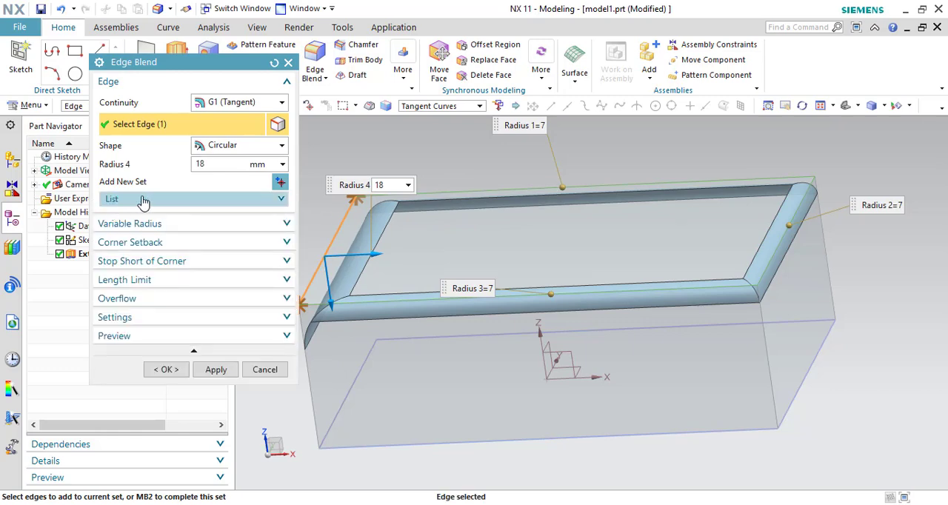
pyautogui.click(282, 202)
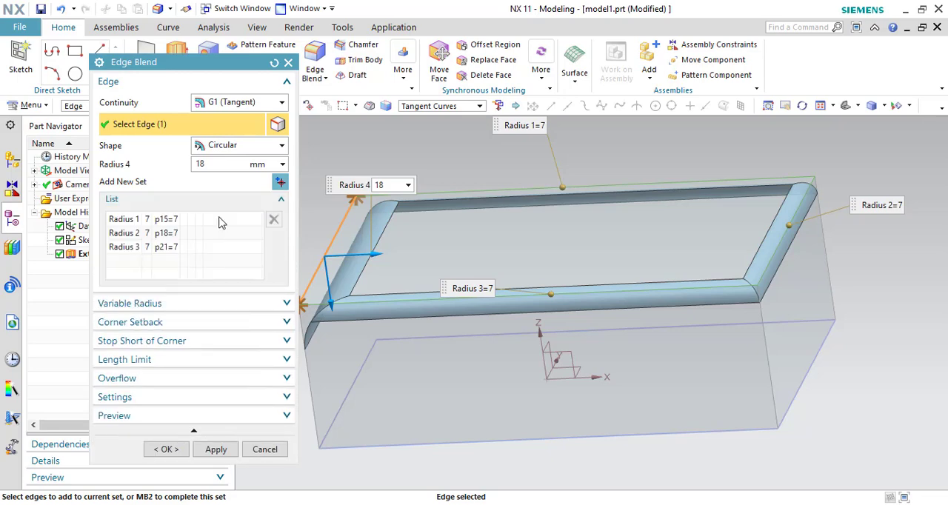
pyautogui.click(150, 223)
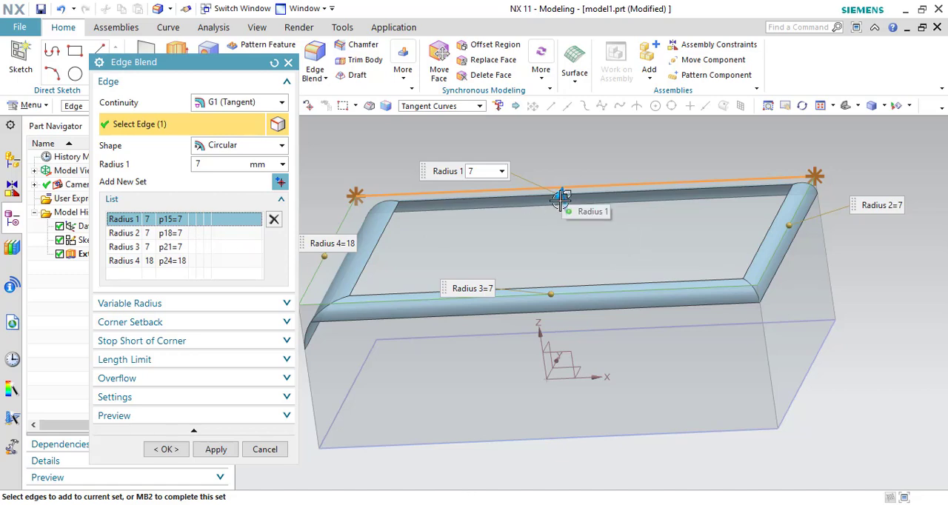
pyautogui.click(176, 234)
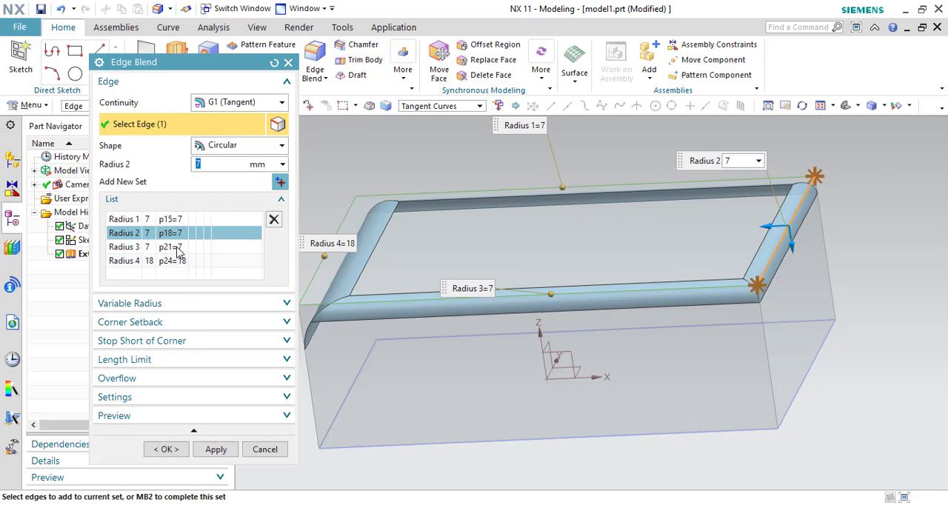
pyautogui.click(178, 250)
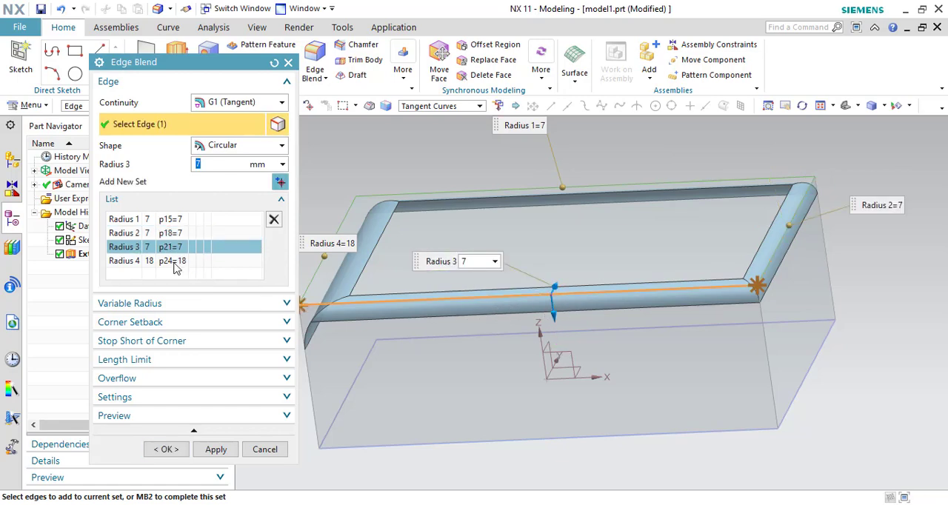
pyautogui.click(175, 221)
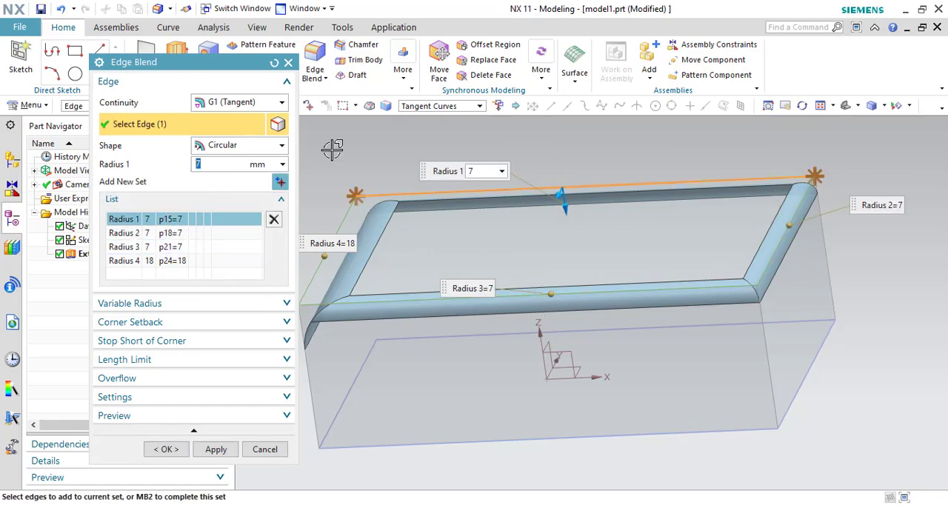
pyautogui.write('10')
pyautogui.press('Return')
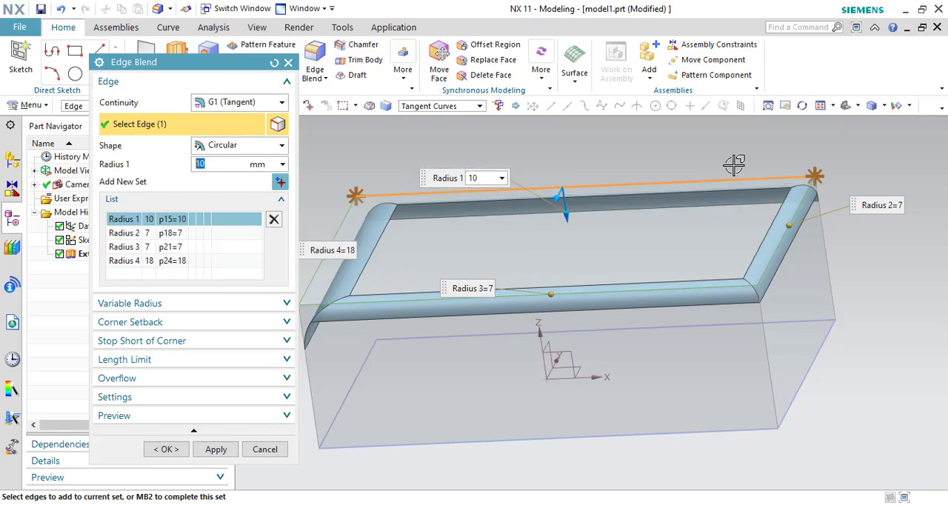
# - Set Radius 2 to 12 mm and Radius 3 to 15 mm, and select the Radius 4 set
pyautogui.click(176, 234)
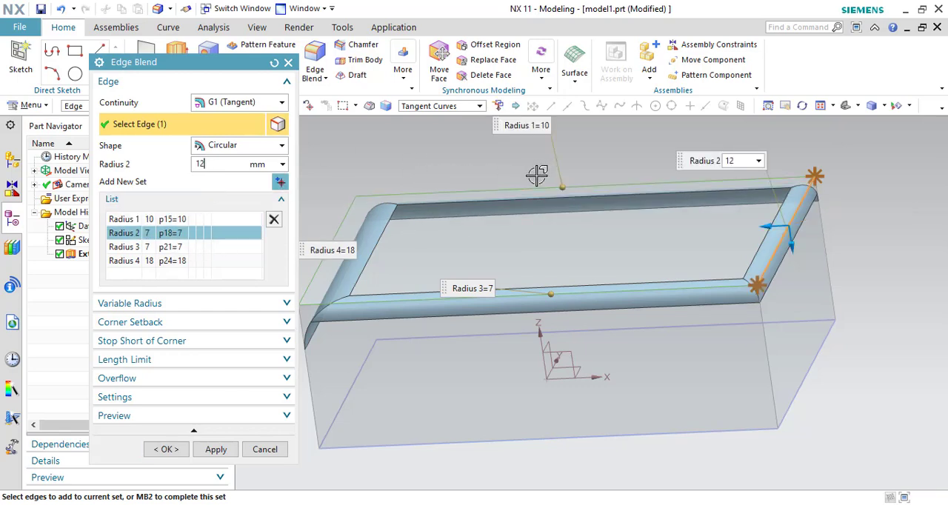
pyautogui.press('Return')
pyautogui.click(177, 248)
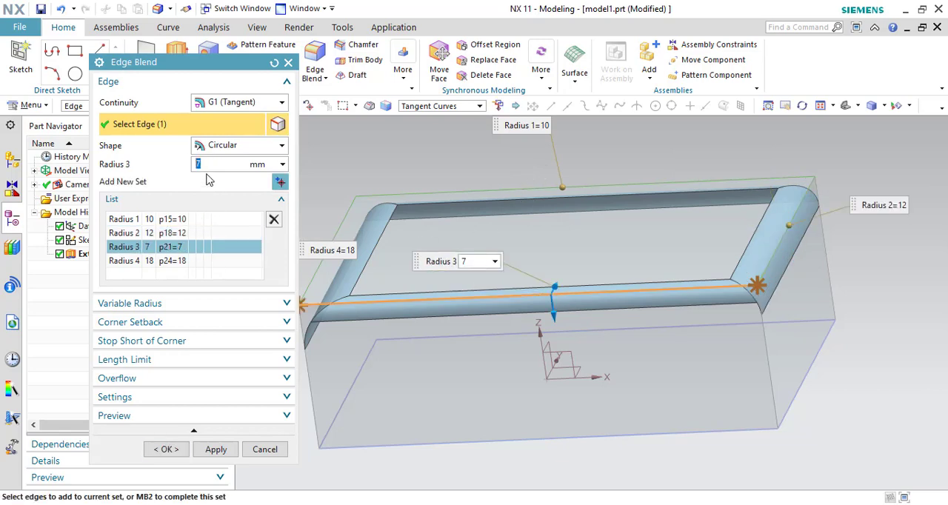
pyautogui.write('15')
pyautogui.press('Return')
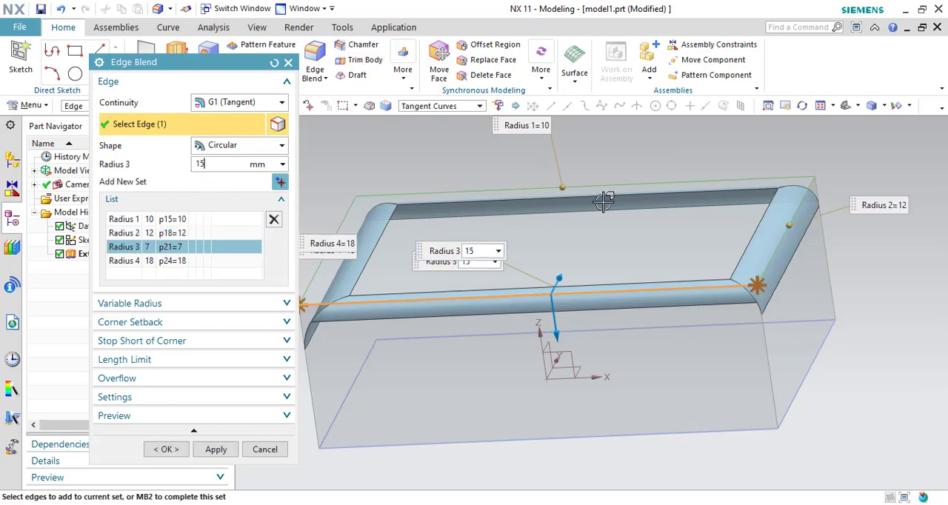
pyautogui.click(184, 265)
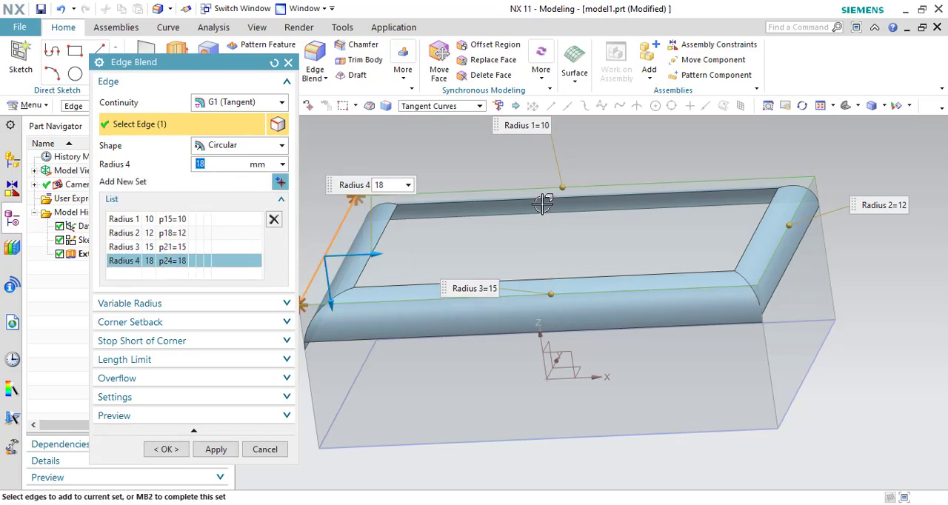
# - Set Radius 4 on the top edge at the -X end to 20 mm and create the edge blend with all four sets
pyautogui.write('20')
pyautogui.press('Return')
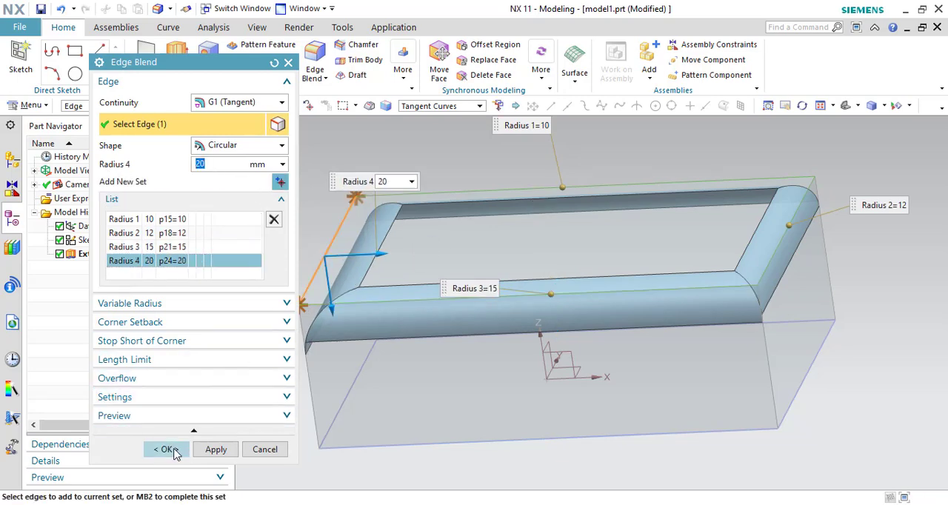
pyautogui.click(166, 449)
pyautogui.moveTo(906, 320)
pyautogui.mouseDown(button='middle')
pyautogui.moveTo(881, 360)
pyautogui.moveTo(900, 336)
pyautogui.moveTo(851, 298)
pyautogui.moveTo(840, 321)
pyautogui.moveTo(868, 303)
pyautogui.moveTo(888, 319)
pyautogui.mouseUp(button='middle')
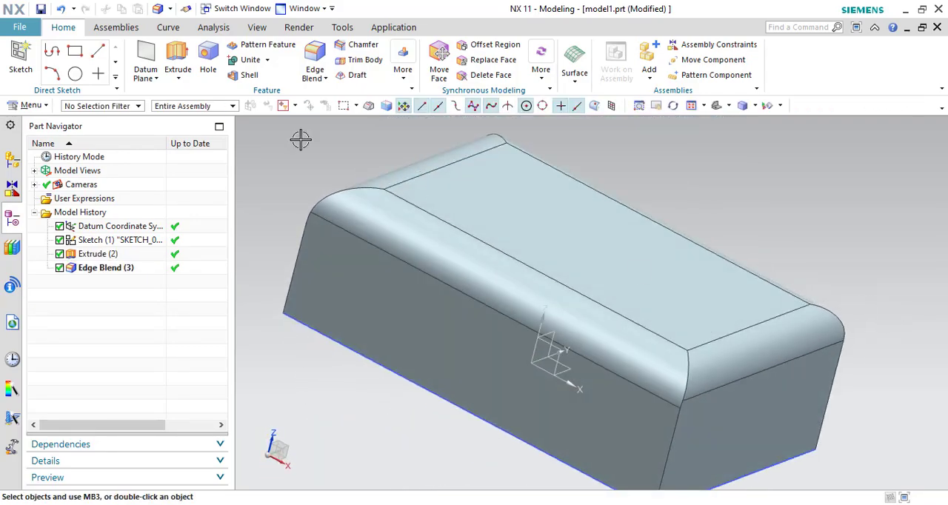
# - Undo the four-radius blend and start a new circular edge blend of 20 mm on the block's front top edge
pyautogui.click(62, 10)
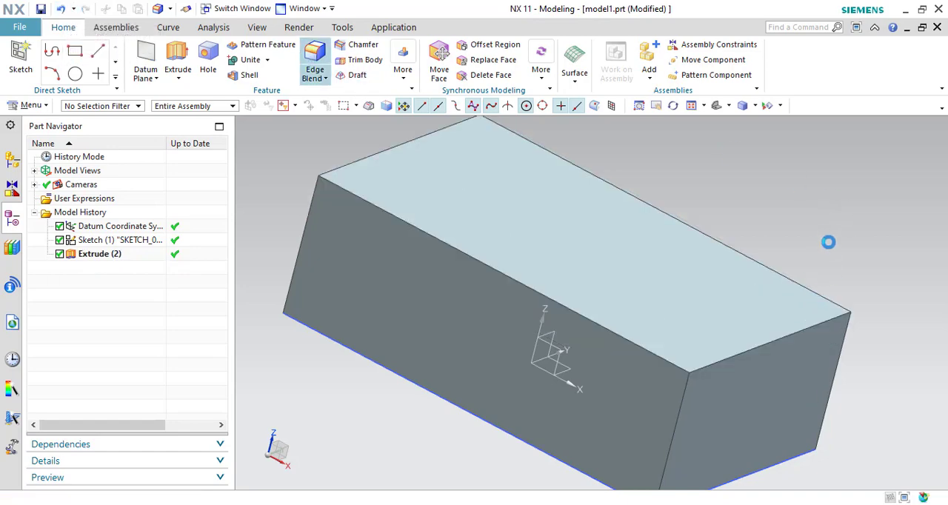
pyautogui.moveTo(827, 239); pyautogui.dragTo(858, 223, button='middle')
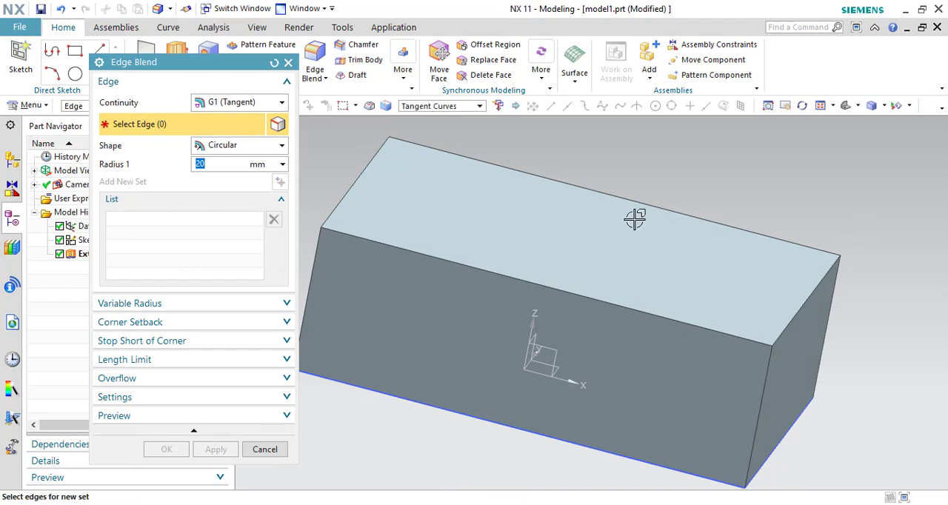
pyautogui.click(152, 304)
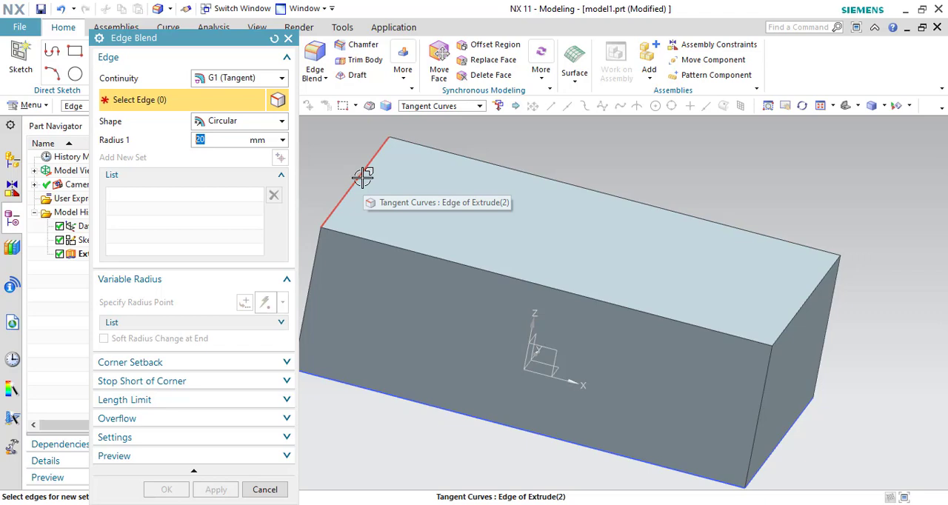
pyautogui.click(481, 270)
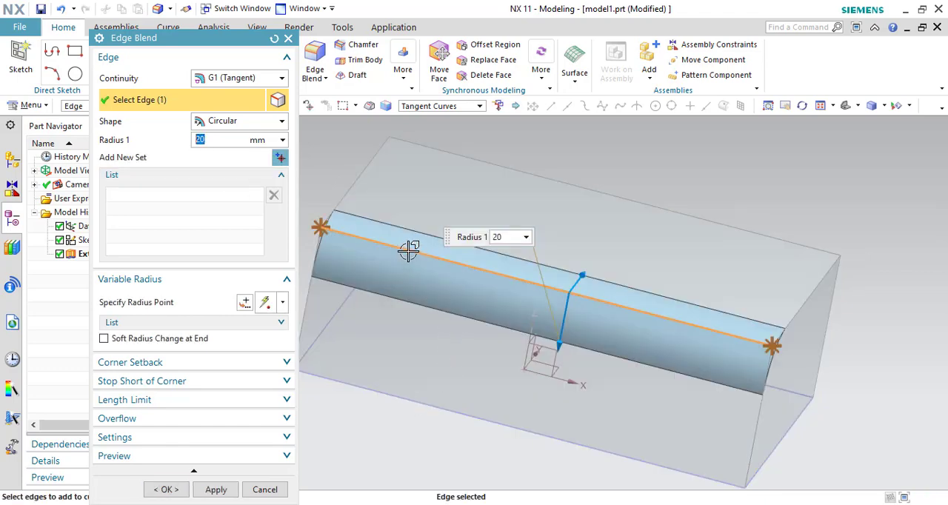
pyautogui.moveTo(666, 299); pyautogui.dragTo(637, 285, button='middle')
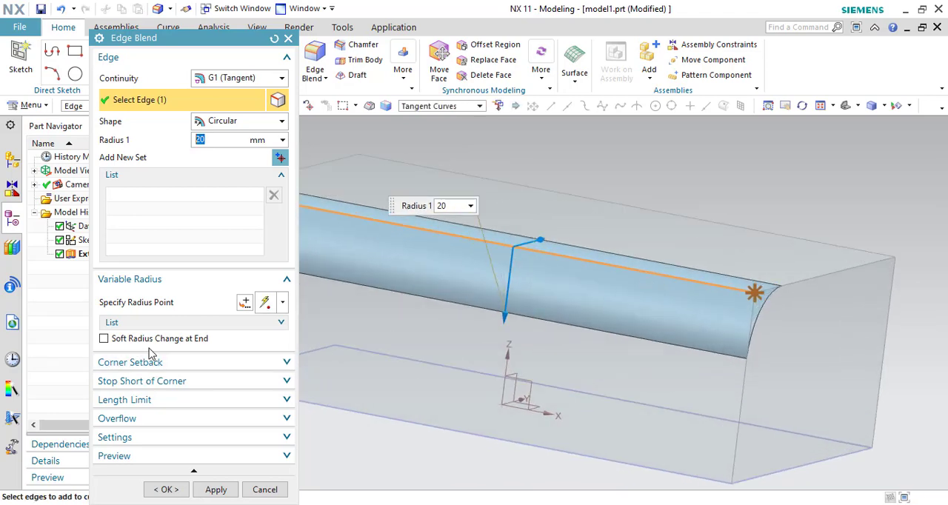
# - Specify four variable radius points along the front top edge, including ones at about 82%, 64% and 34% arc length
pyautogui.click(282, 279)
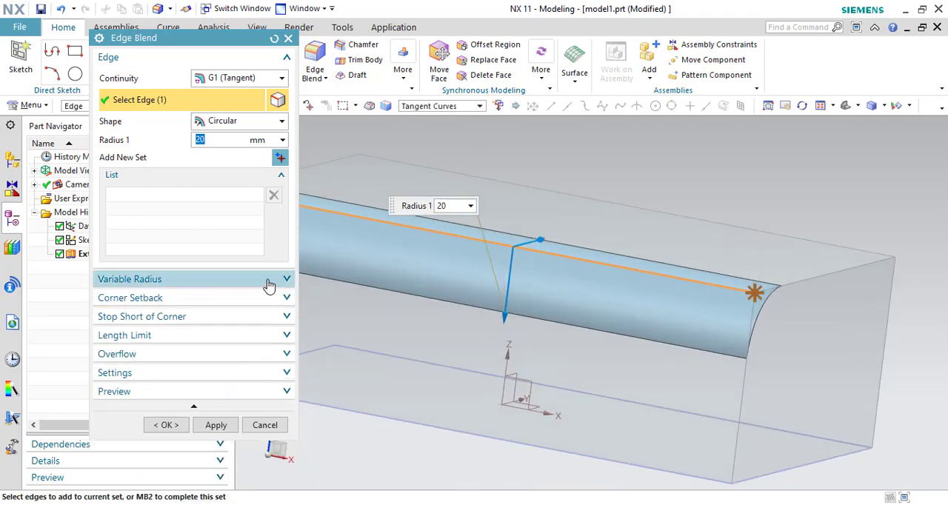
pyautogui.click(287, 281)
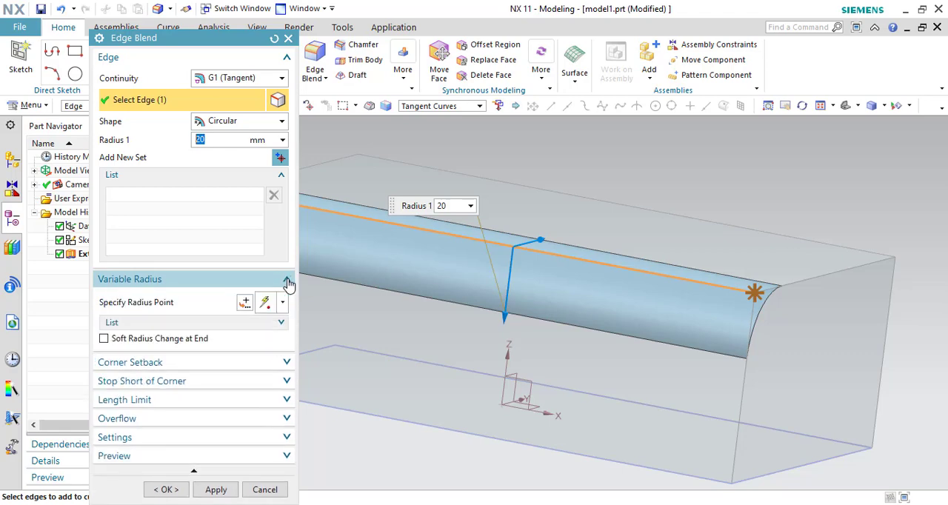
pyautogui.click(148, 304)
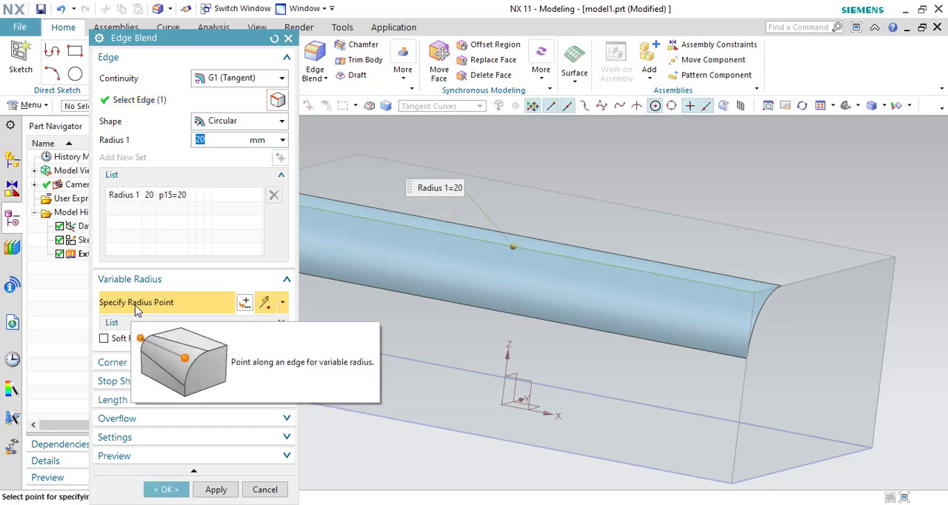
pyautogui.moveTo(639, 355); pyautogui.dragTo(669, 355, button='middle')
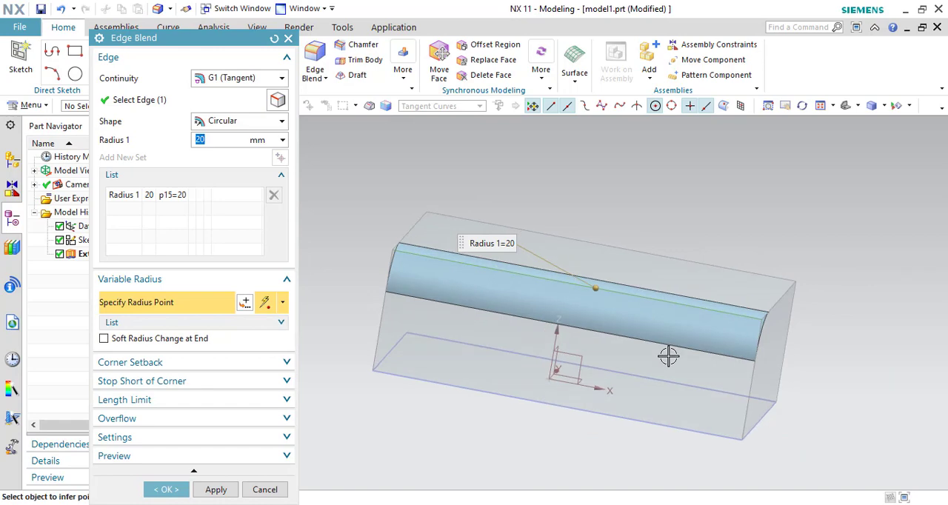
pyautogui.click(694, 306)
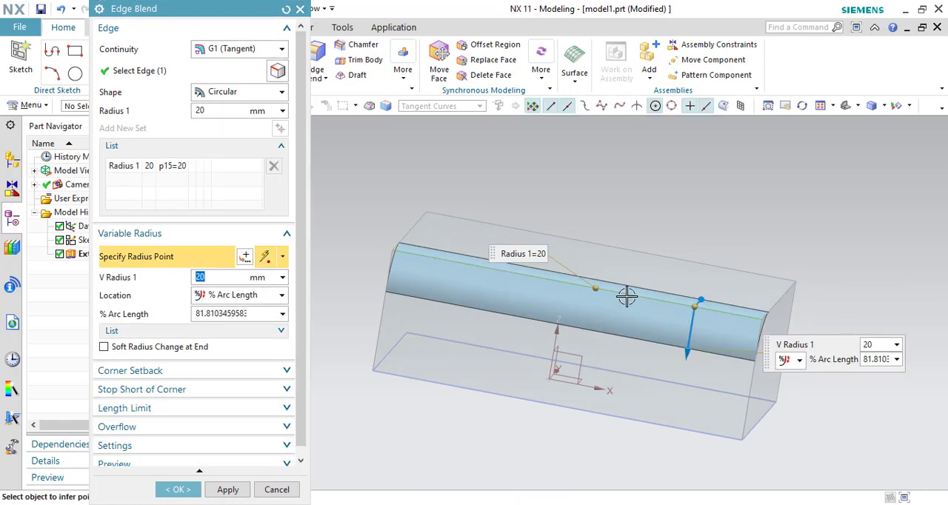
pyautogui.click(634, 289)
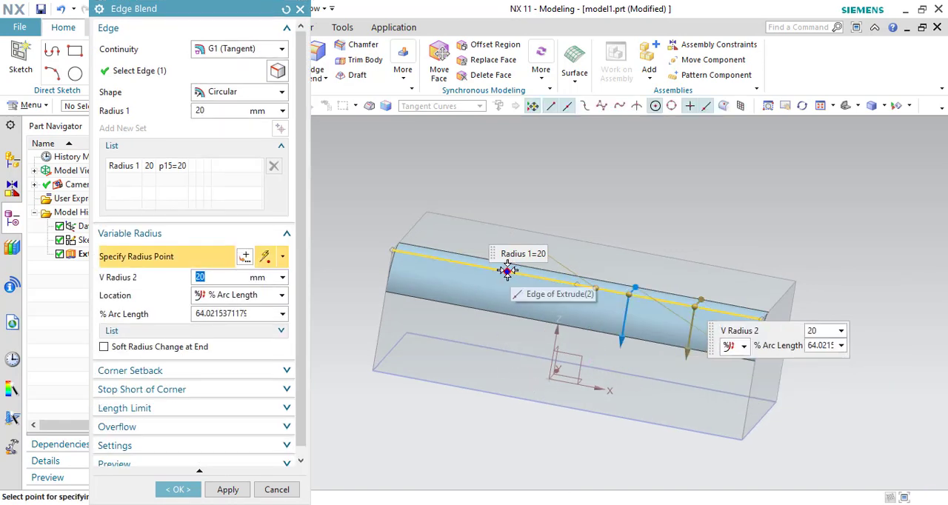
pyautogui.click(435, 254)
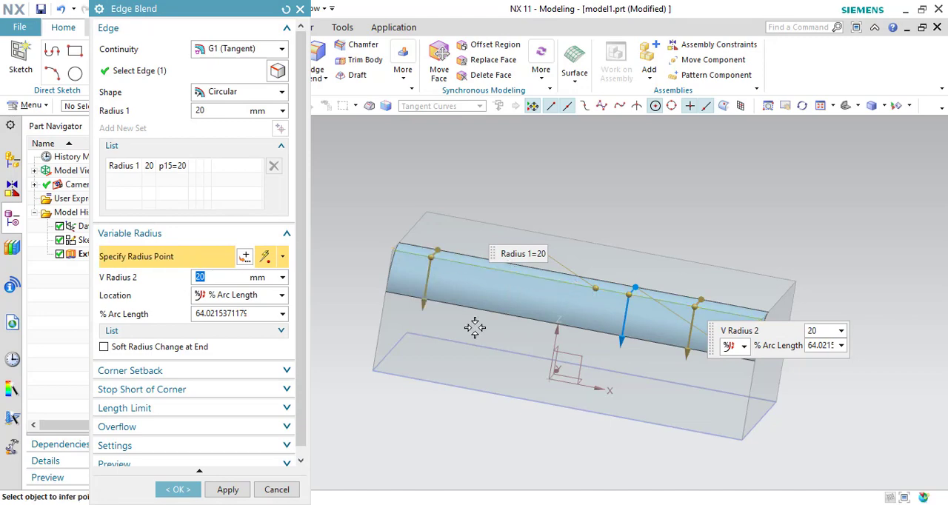
pyautogui.click(519, 272)
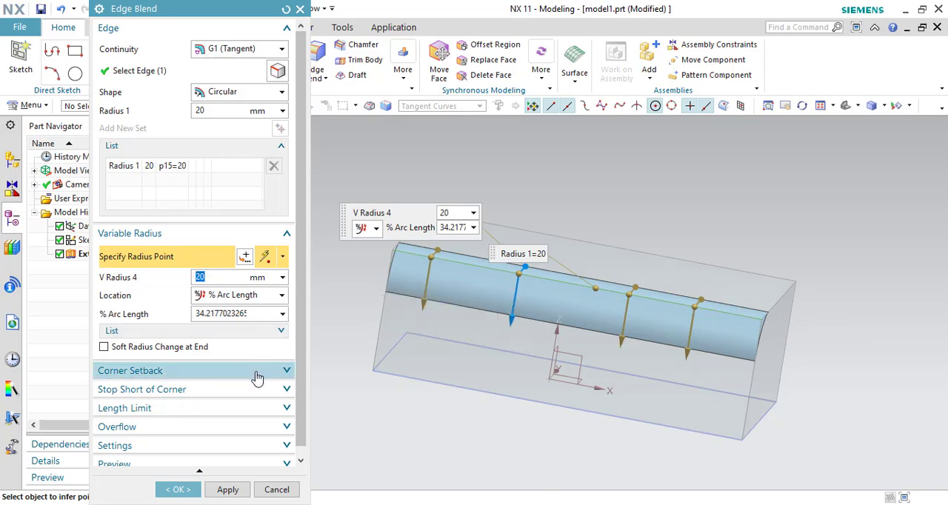
# - Set V Radius 1 to 14 mm, V Radius 2 to 24 mm, V Radius 3 to 27 mm and V Radius 4 to 18 mm, and create the blend
pyautogui.click(280, 333)
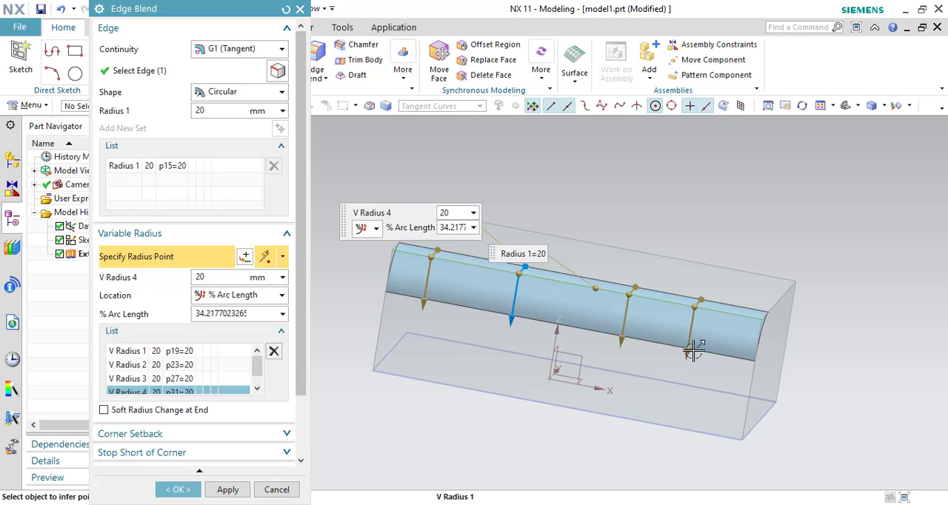
pyautogui.moveTo(694, 351); pyautogui.dragTo(691, 339)
pyautogui.moveTo(626, 342)
pyautogui.mouseDown()
pyautogui.moveTo(626, 334)
pyautogui.moveTo(629, 375)
pyautogui.moveTo(618, 354)
pyautogui.mouseUp()
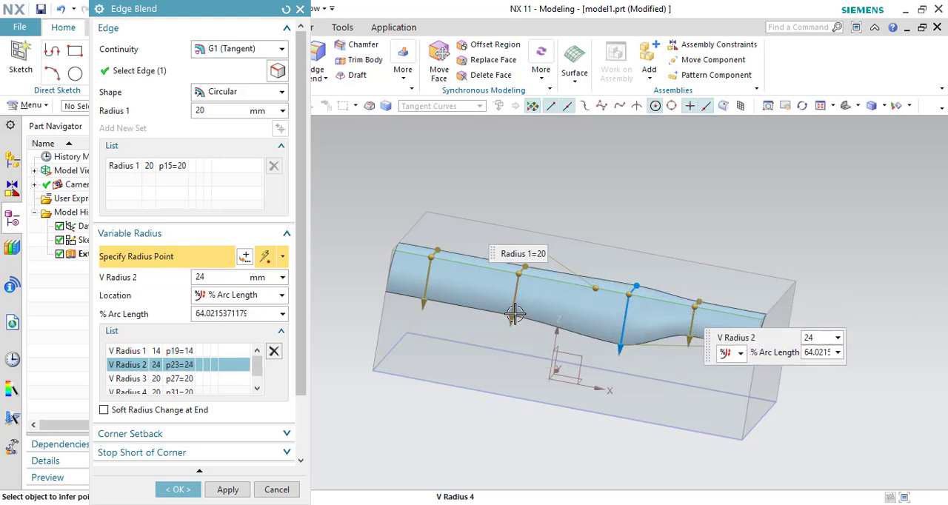
pyautogui.moveTo(511, 320); pyautogui.dragTo(515, 306)
pyautogui.moveTo(424, 300); pyautogui.dragTo(422, 325)
pyautogui.moveTo(515, 306); pyautogui.dragTo(511, 318)
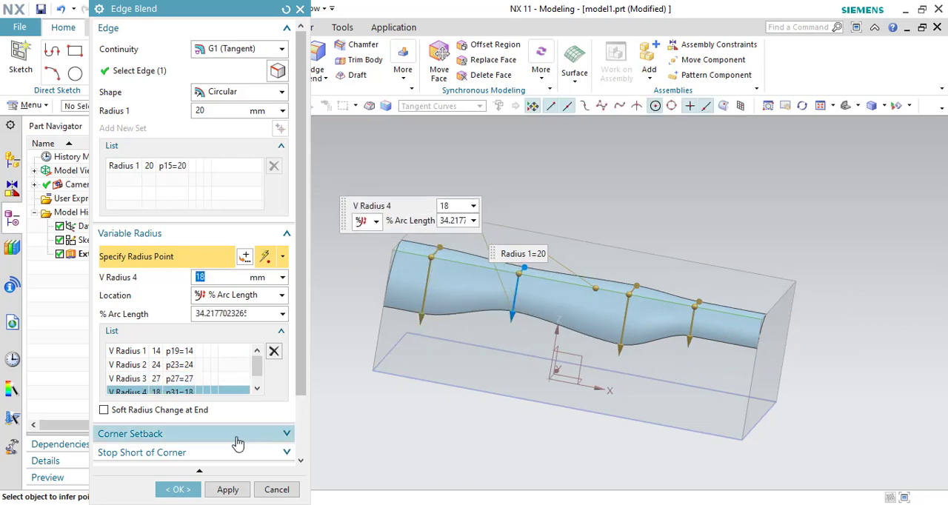
pyautogui.click(178, 490)
pyautogui.moveTo(861, 377)
pyautogui.mouseDown(button='middle')
pyautogui.moveTo(853, 369)
pyautogui.moveTo(846, 386)
pyautogui.moveTo(857, 374)
pyautogui.mouseUp(button='middle')
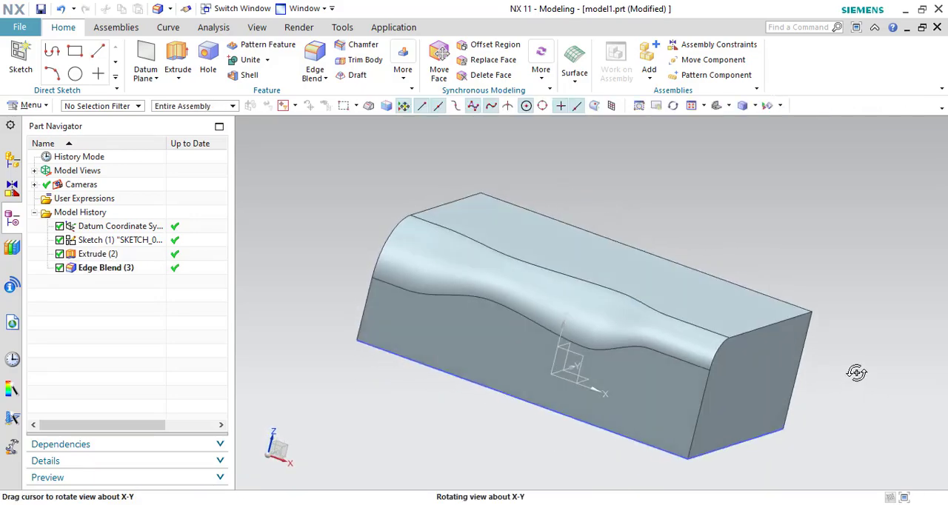
# - Undo the variable-radius blend and define a 20 mm edge blend on the three edges meeting at the front top corner at the +X end
pyautogui.click(63, 9)
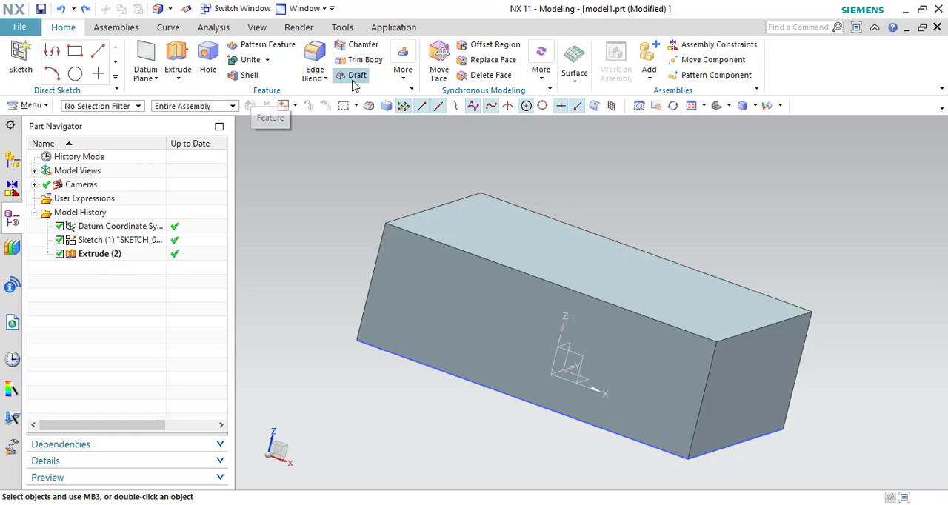
pyautogui.click(314, 54)
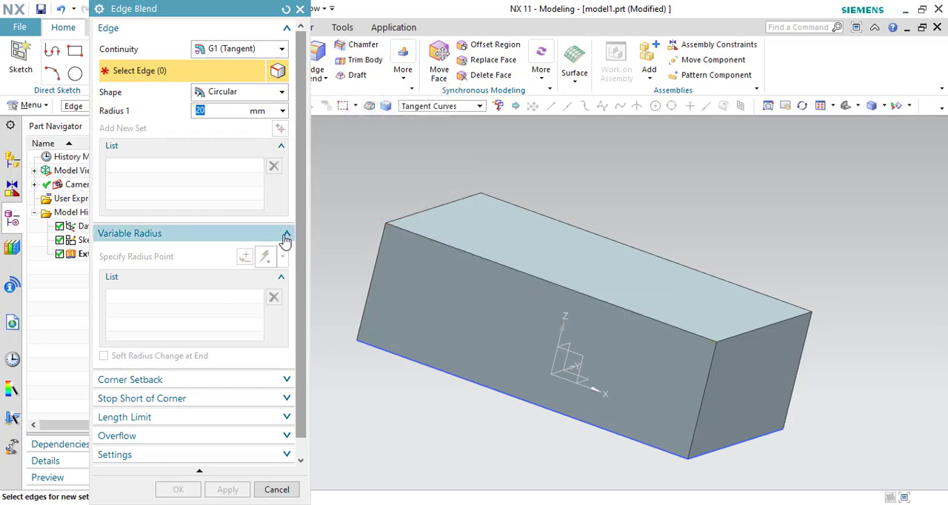
pyautogui.click(286, 235)
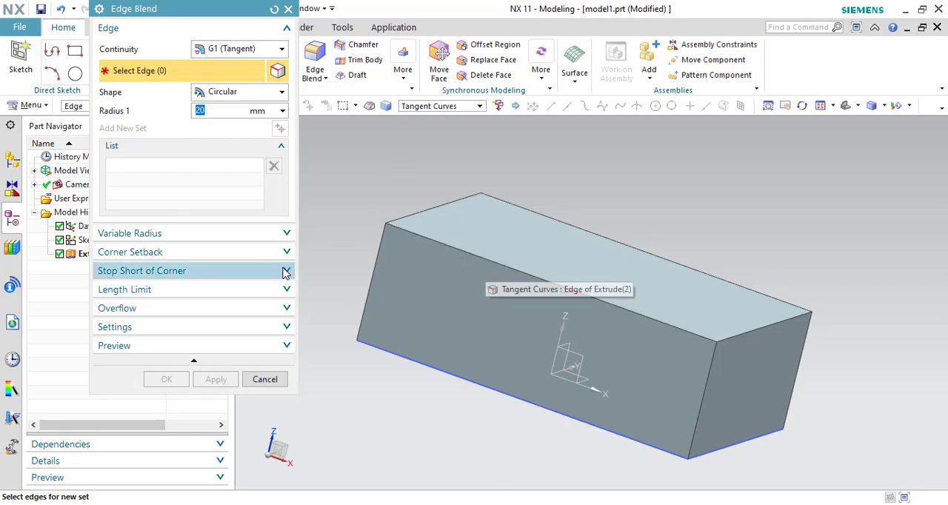
pyautogui.click(255, 254)
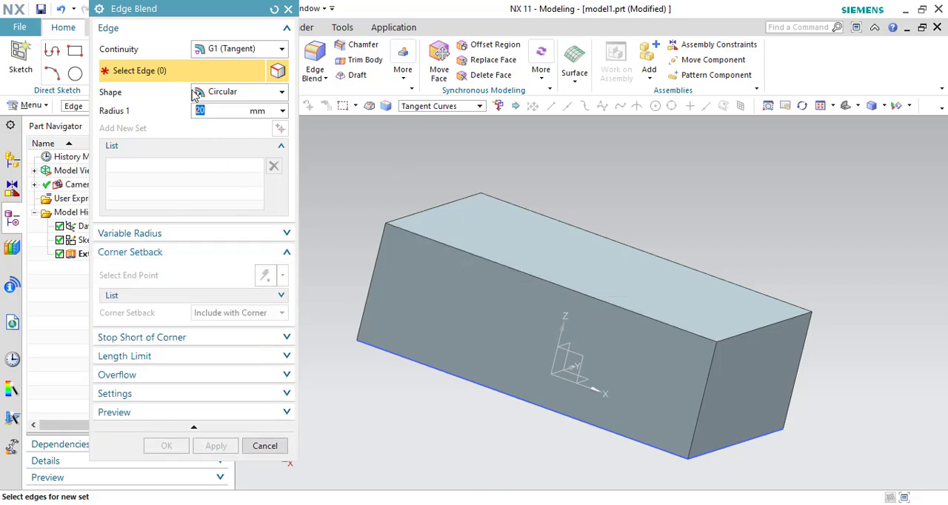
pyautogui.click(771, 331)
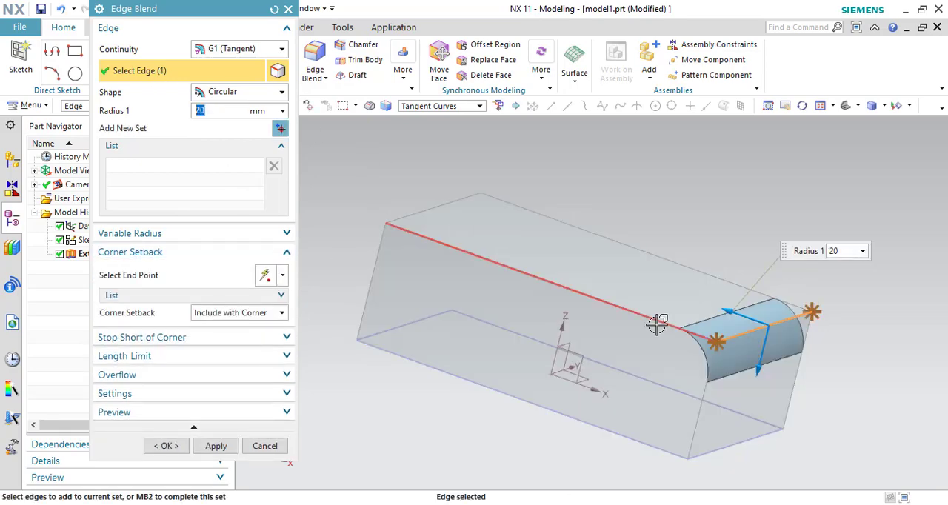
pyautogui.click(657, 323)
pyautogui.click(699, 401)
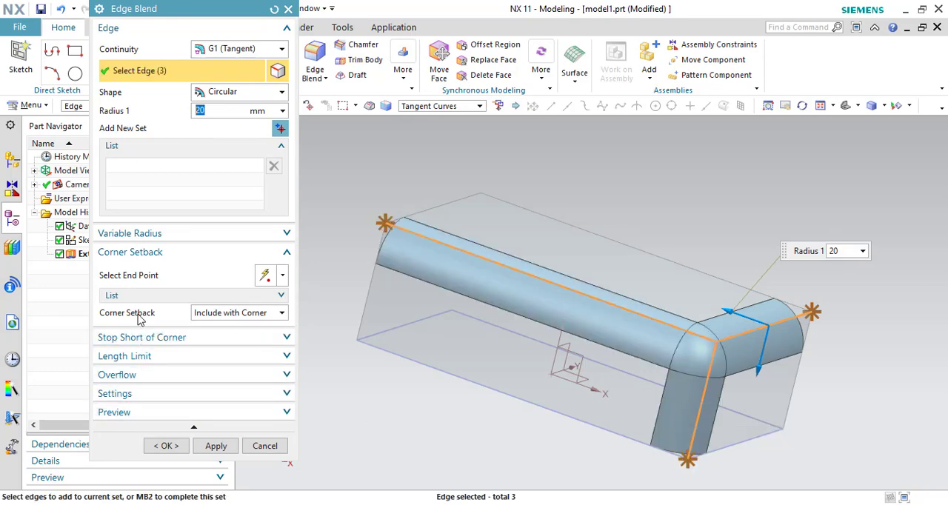
# - Add a corner setback at the vertex shared by the three blended edges
pyautogui.click(126, 282)
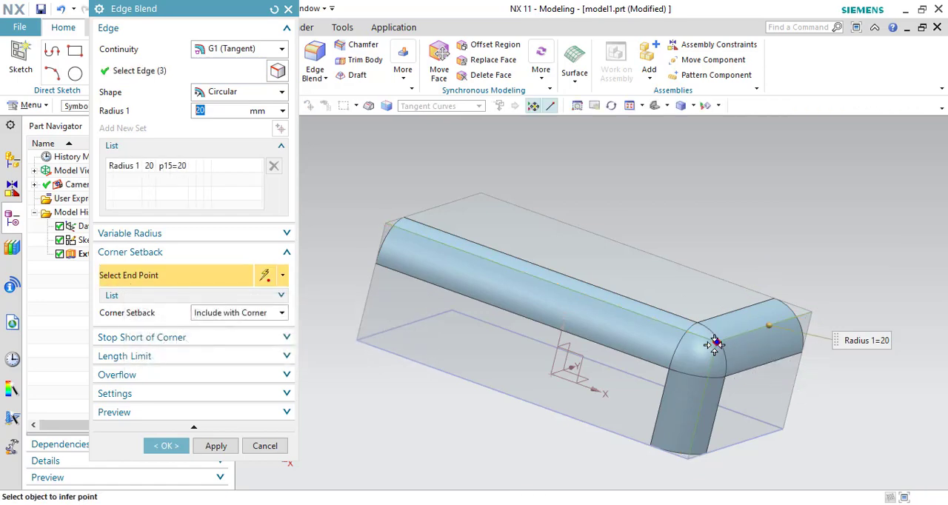
pyautogui.scroll(4, 722, 342)
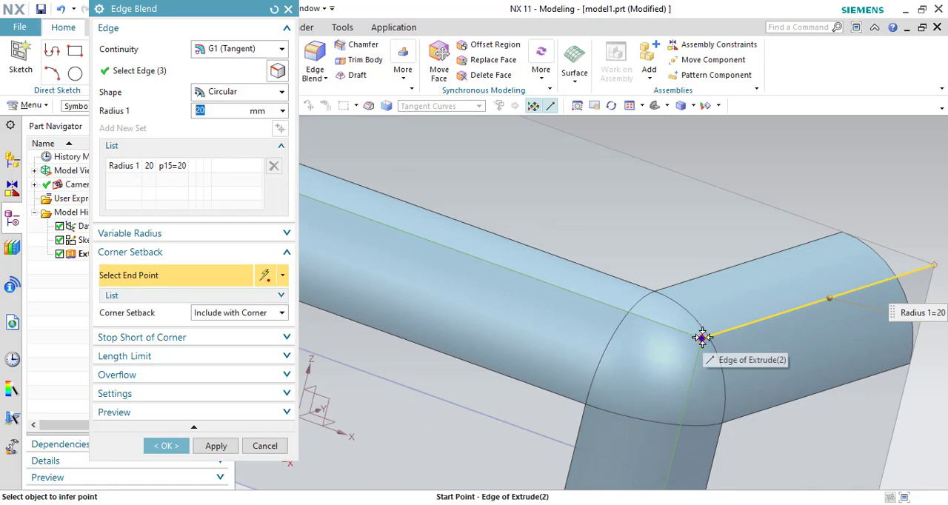
pyautogui.click(702, 338)
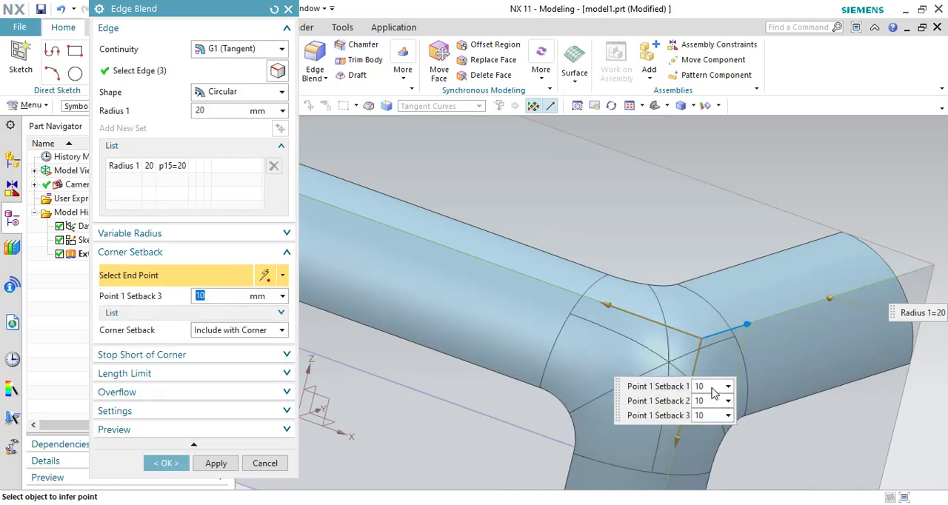
# - Set the corner's Setback 1 to 63 mm, Setback 2 to 30 mm and Setback 3 to 51 mm, and create the blend
pyautogui.moveTo(753, 324); pyautogui.dragTo(842, 296)
pyautogui.scroll(-3, 852, 312)
pyautogui.moveTo(861, 326); pyautogui.dragTo(844, 343, button='middle')
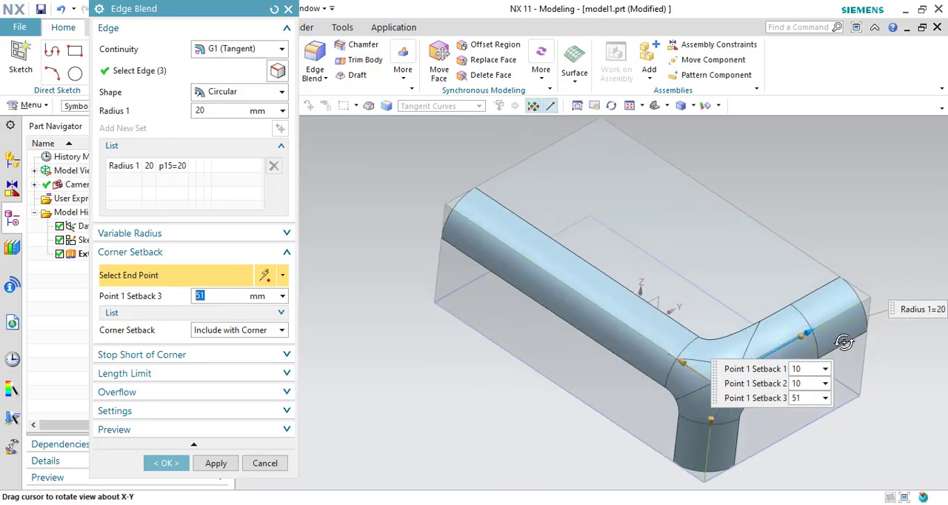
pyautogui.moveTo(680, 361); pyautogui.dragTo(597, 314)
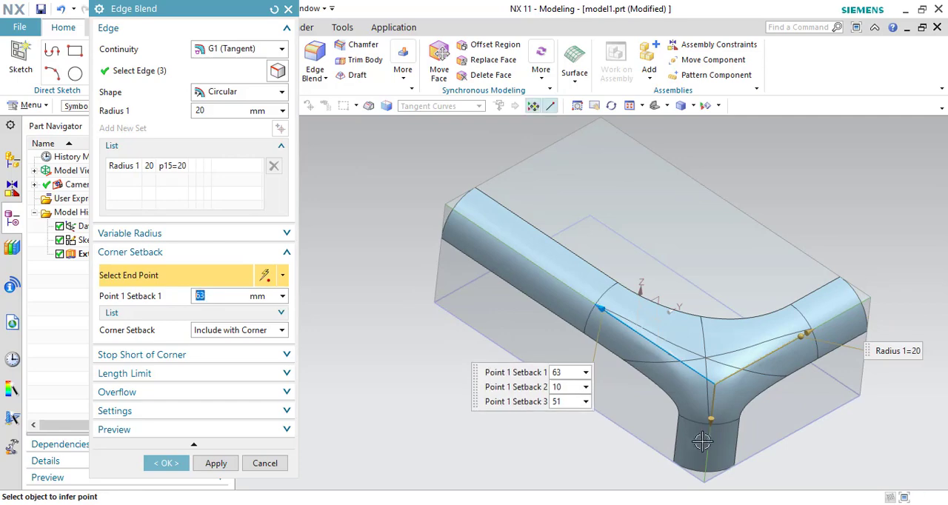
pyautogui.moveTo(711, 422); pyautogui.dragTo(707, 453)
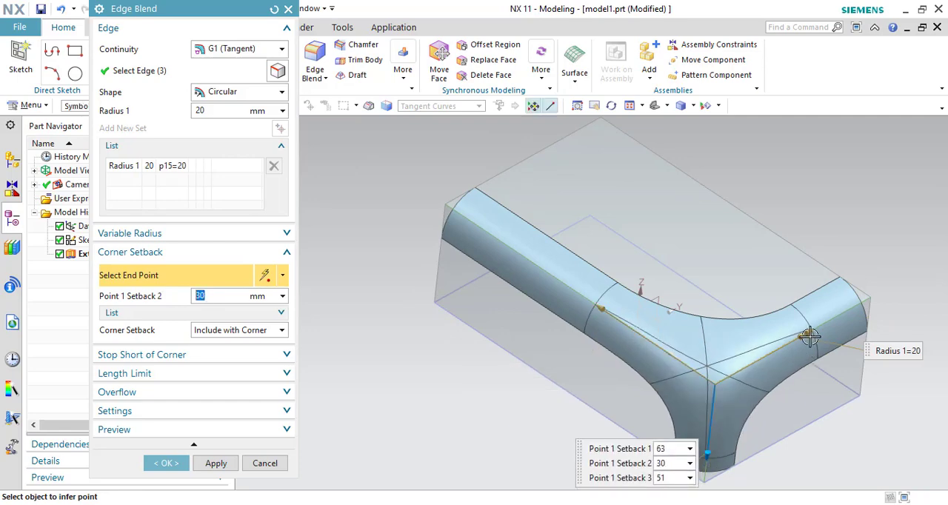
pyautogui.click(166, 463)
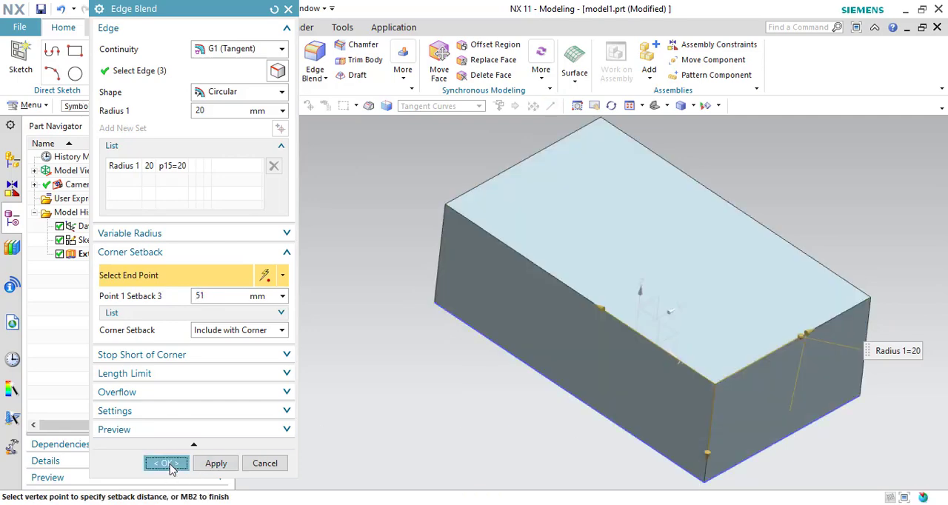
pyautogui.moveTo(446, 460); pyautogui.dragTo(468, 433, button='middle')
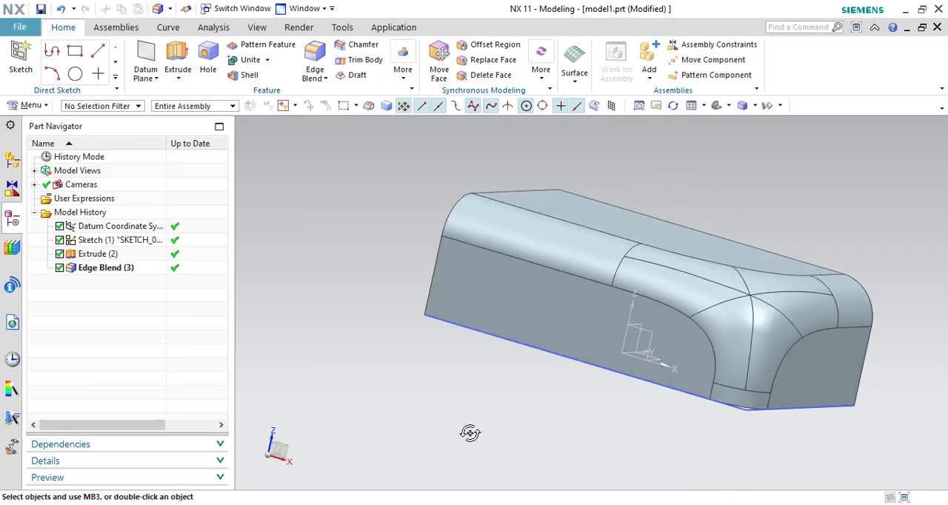
# - Undo the corner setback blend and define a 20 mm edge blend with Length Limit enabled on the block's top front edge
pyautogui.click(62, 11)
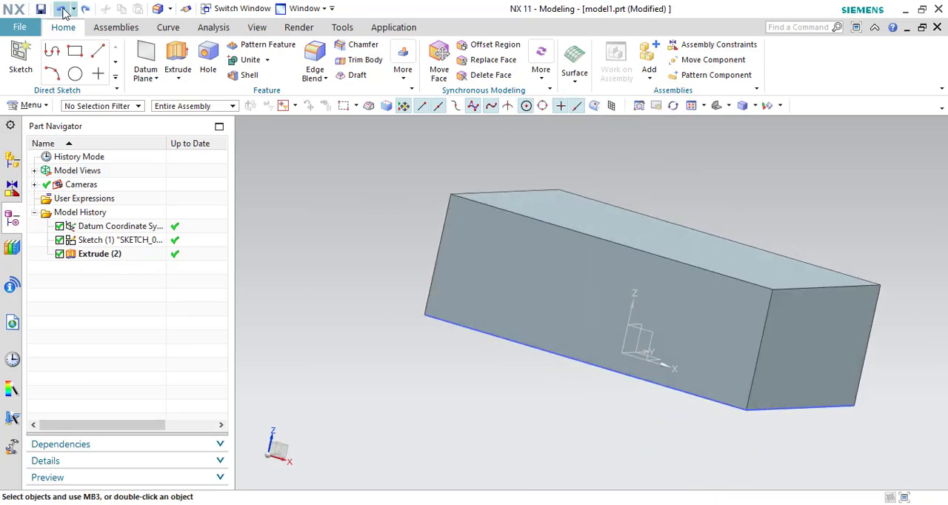
pyautogui.click(315, 59)
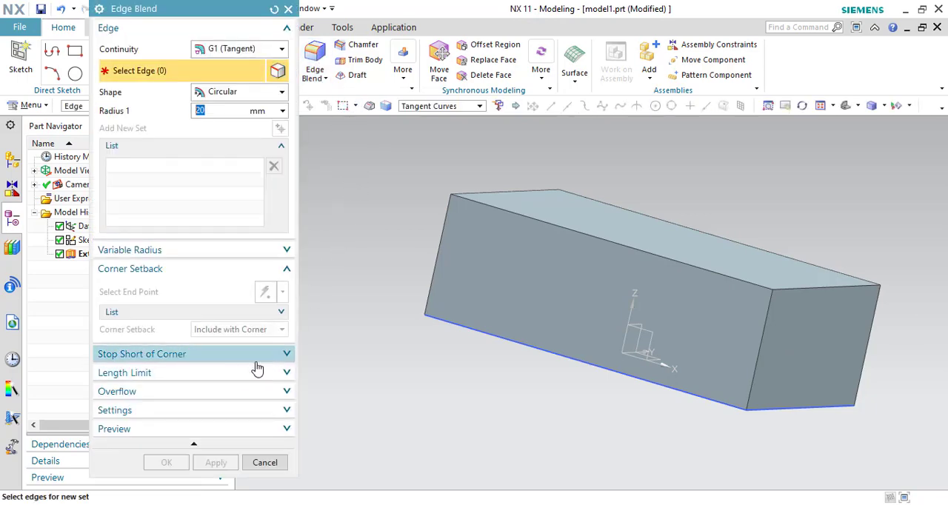
pyautogui.click(282, 392)
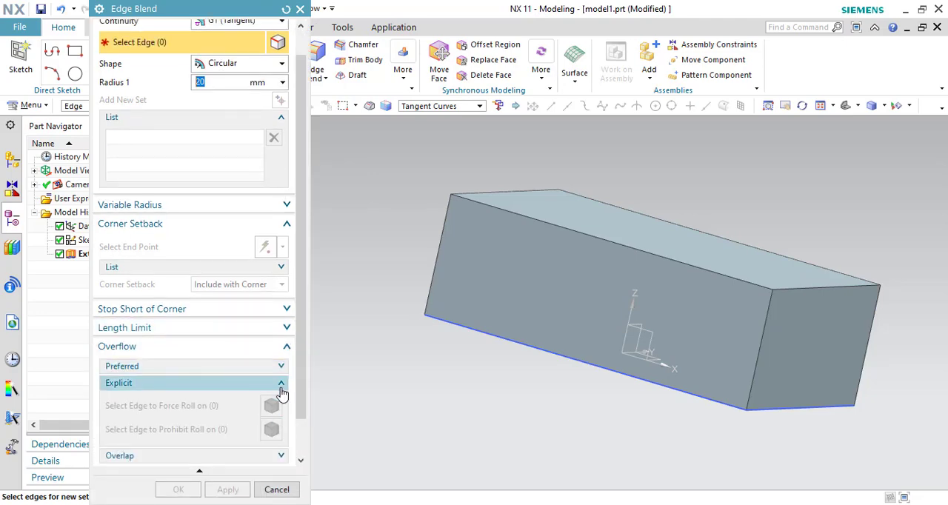
pyautogui.click(288, 331)
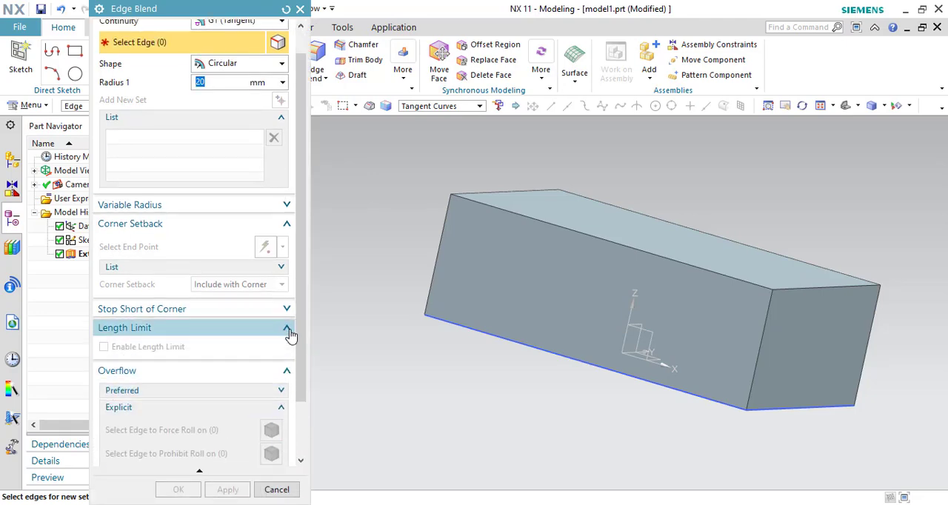
pyautogui.click(561, 229)
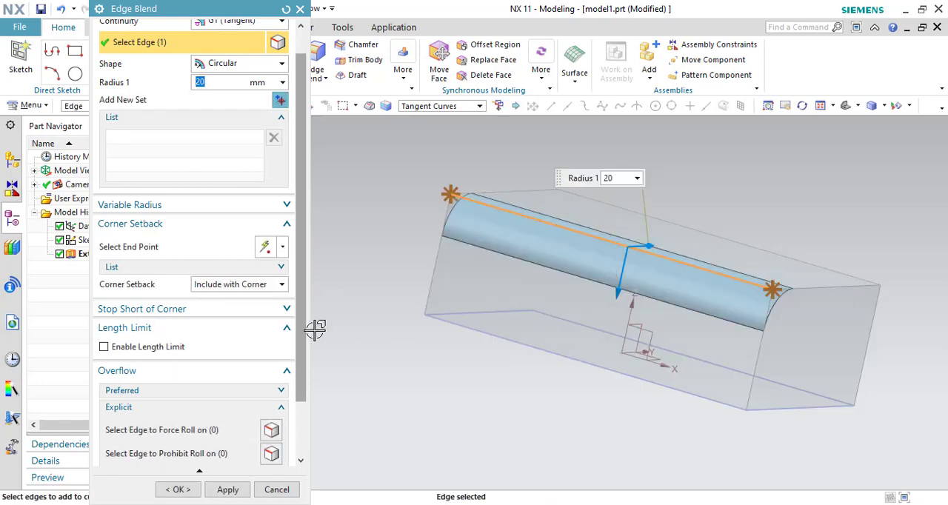
pyautogui.click(179, 346)
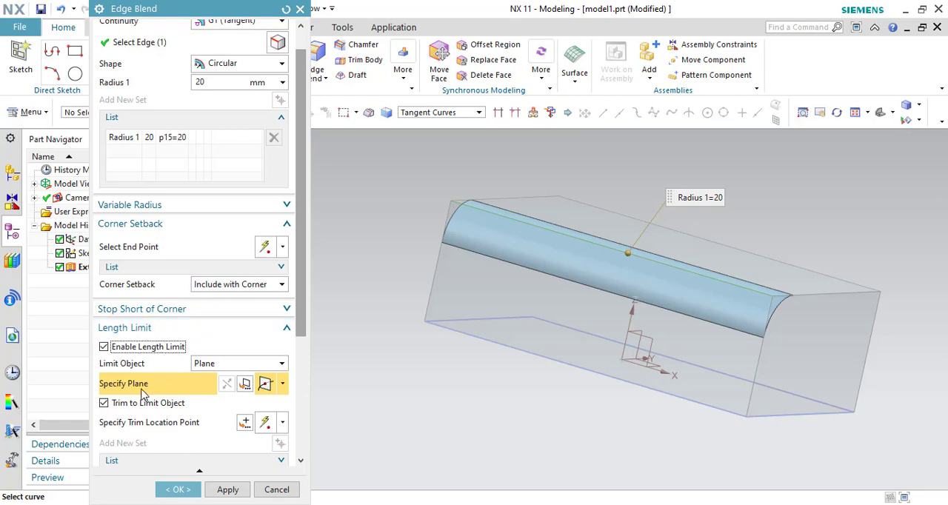
# - Try limiting the blend's length with an inferred plane offset 8 mm from the datum YZ plane, and discard the blend
pyautogui.moveTo(493, 397); pyautogui.dragTo(615, 449, button='middle')
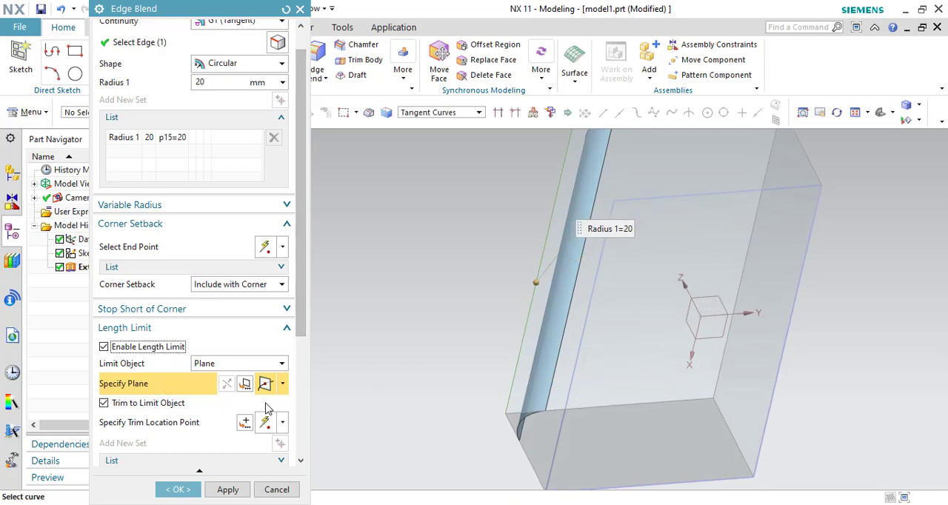
pyautogui.click(284, 385)
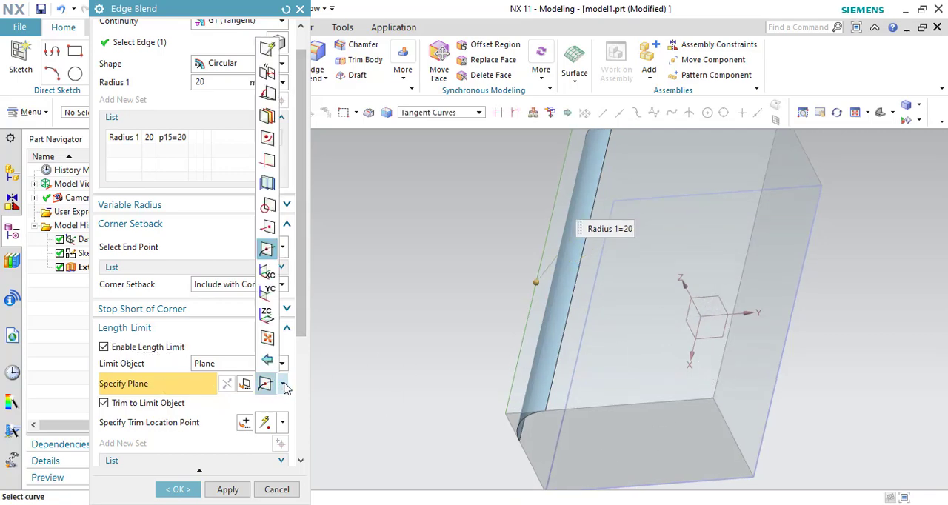
pyautogui.click(268, 49)
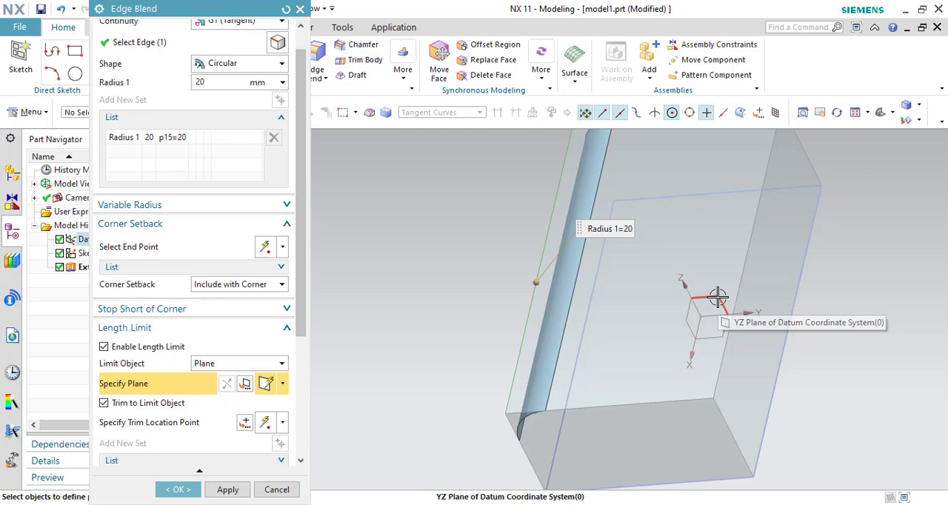
pyautogui.click(717, 297)
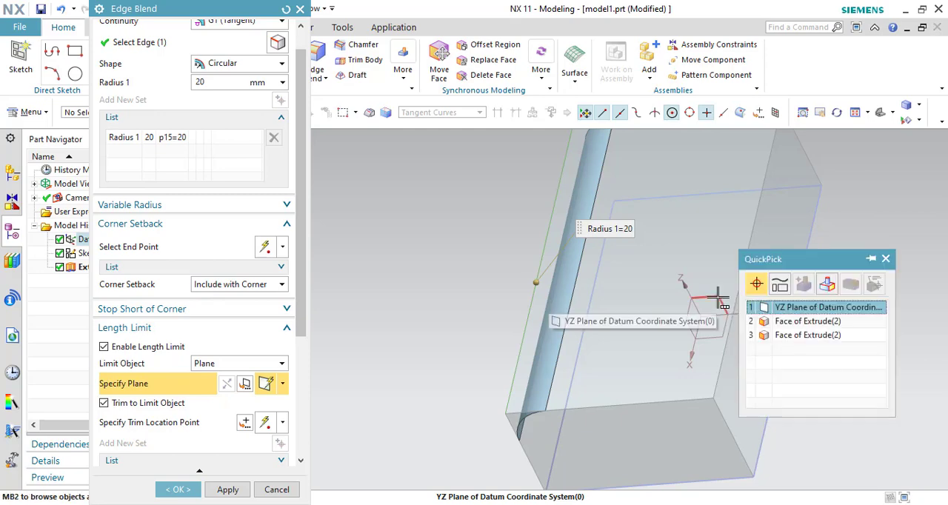
pyautogui.click(774, 310)
pyautogui.moveTo(445, 374); pyautogui.dragTo(546, 366, button='middle')
pyautogui.moveTo(870, 372); pyautogui.dragTo(599, 306, button='middle')
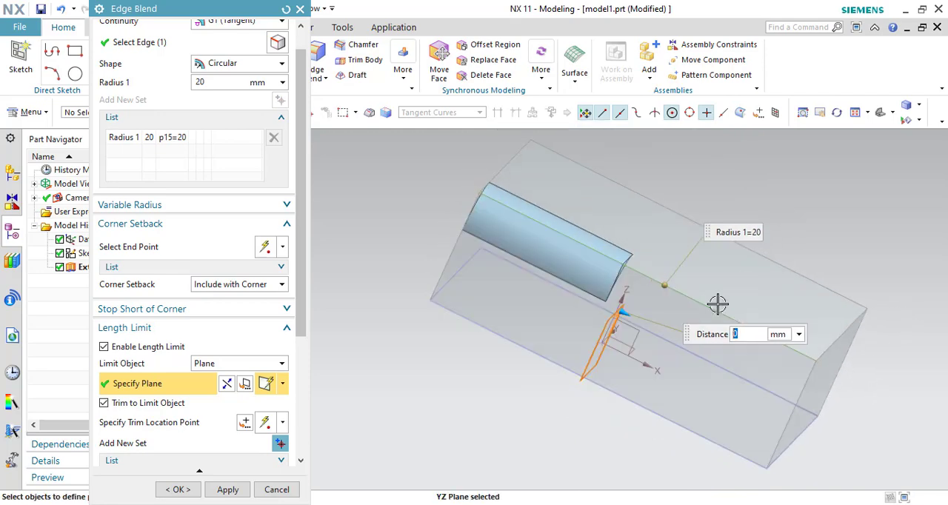
pyautogui.moveTo(624, 315)
pyautogui.mouseDown()
pyautogui.moveTo(688, 363)
pyautogui.moveTo(570, 306)
pyautogui.moveTo(601, 313)
pyautogui.moveTo(686, 408)
pyautogui.moveTo(664, 400)
pyautogui.moveTo(679, 353)
pyautogui.moveTo(630, 324)
pyautogui.mouseUp()
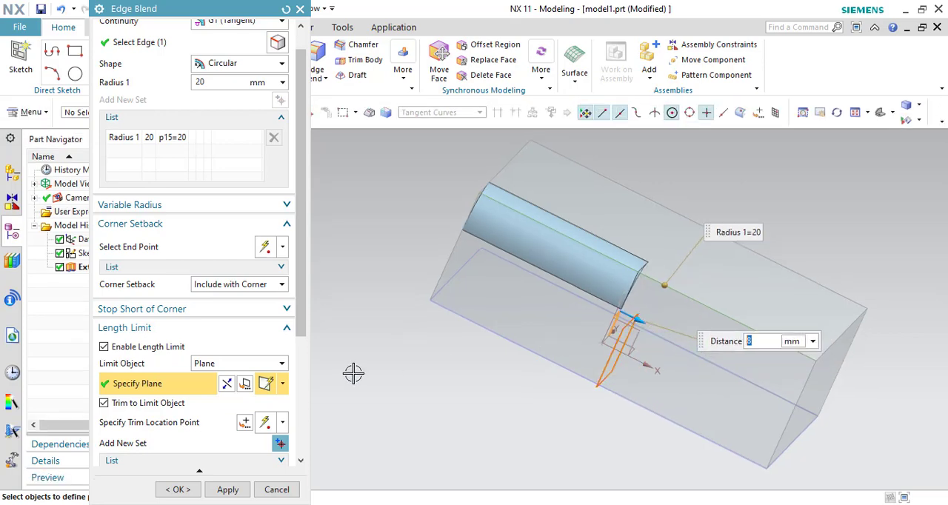
pyautogui.moveTo(302, 312); pyautogui.dragTo(302, 360)
pyautogui.click(277, 490)
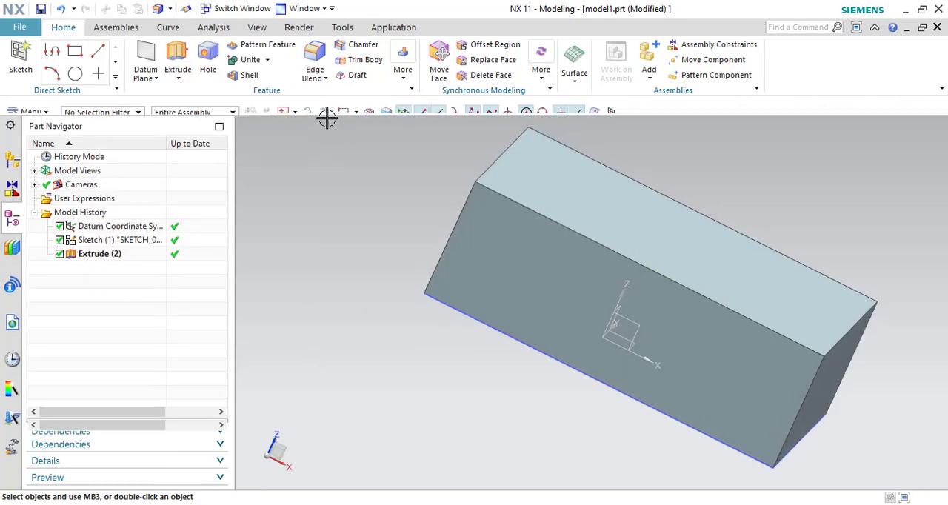
pyautogui.click(317, 69)
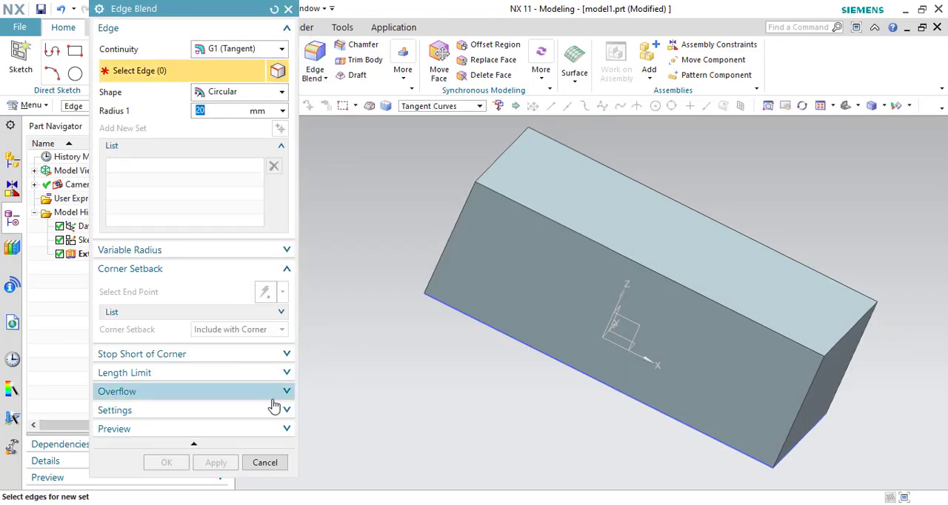
pyautogui.click(280, 393)
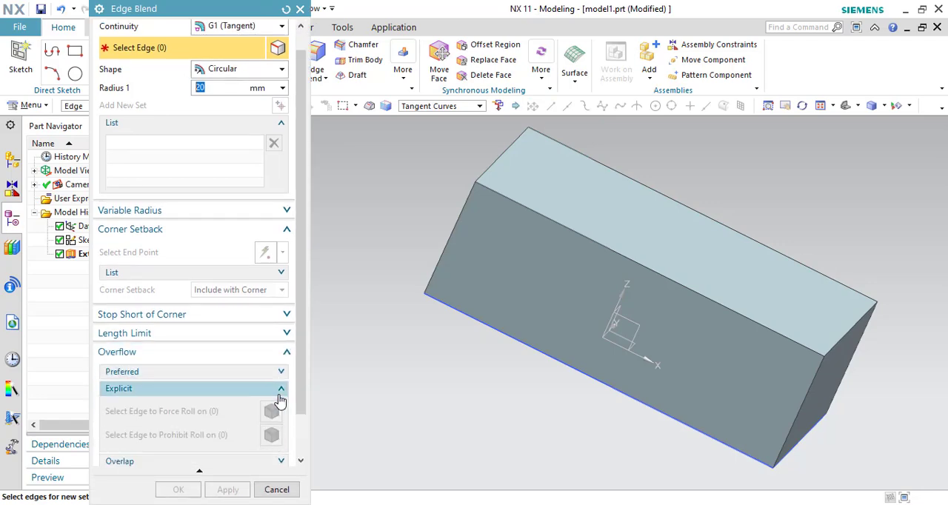
pyautogui.click(274, 489)
# - Sketch a circle about 85 mm in diameter near the middle of the block's top face
pyautogui.click(21, 59)
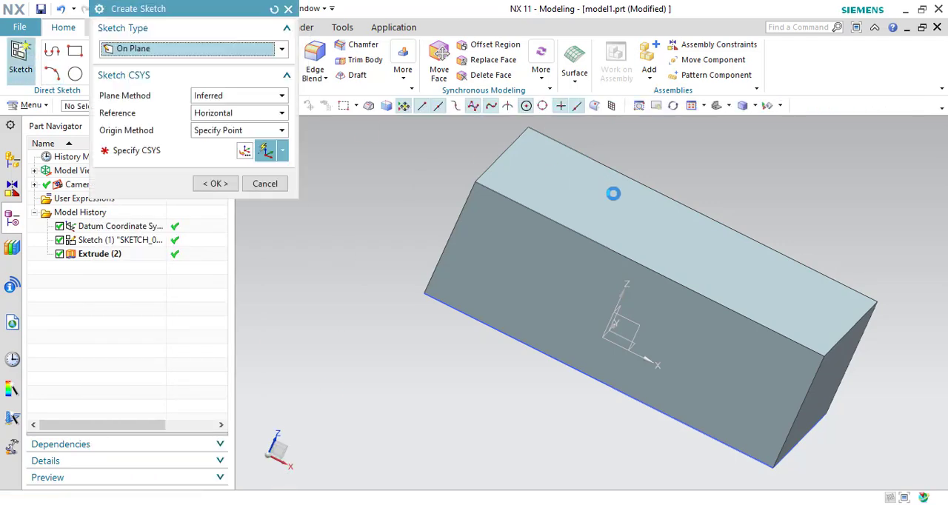
pyautogui.click(612, 206)
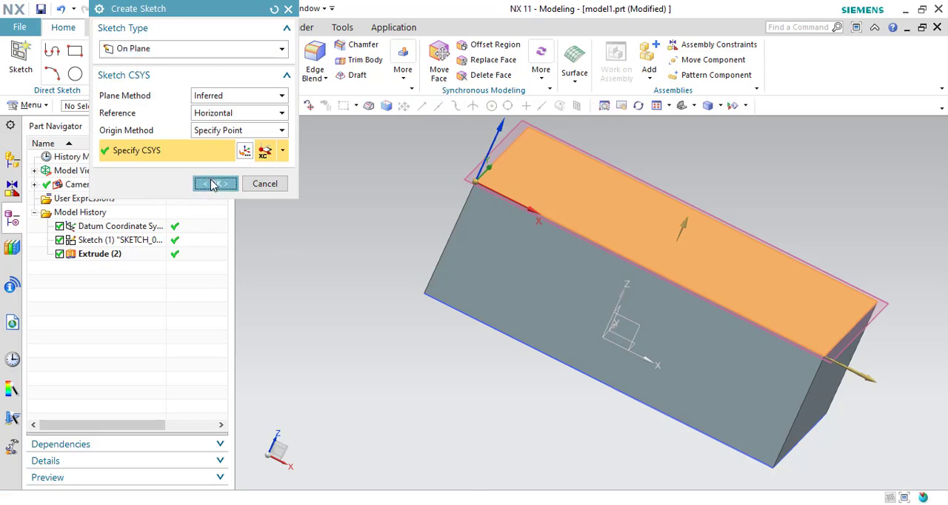
pyautogui.click(214, 183)
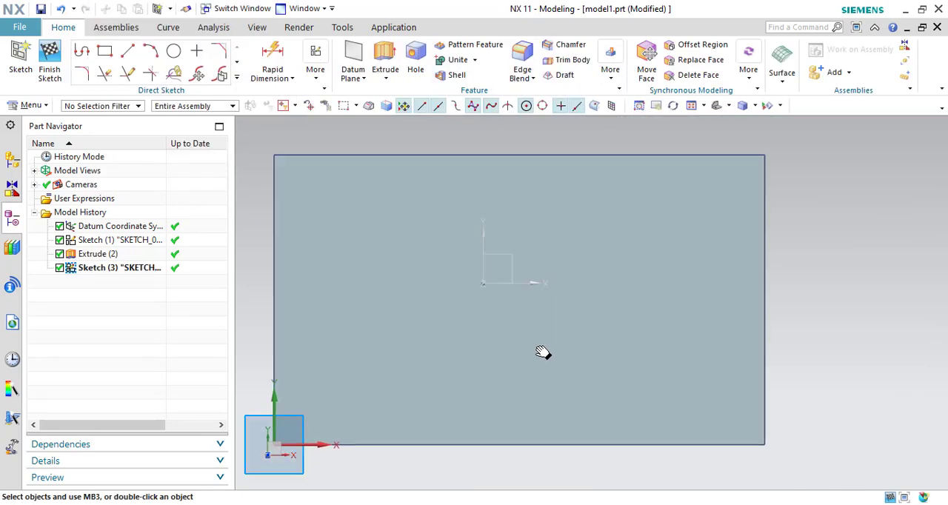
pyautogui.click(173, 50)
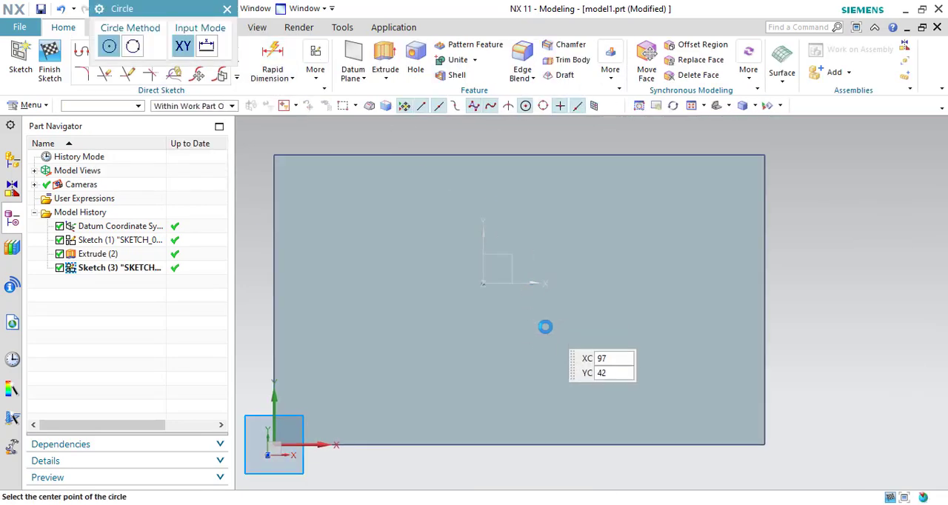
pyautogui.click(515, 304)
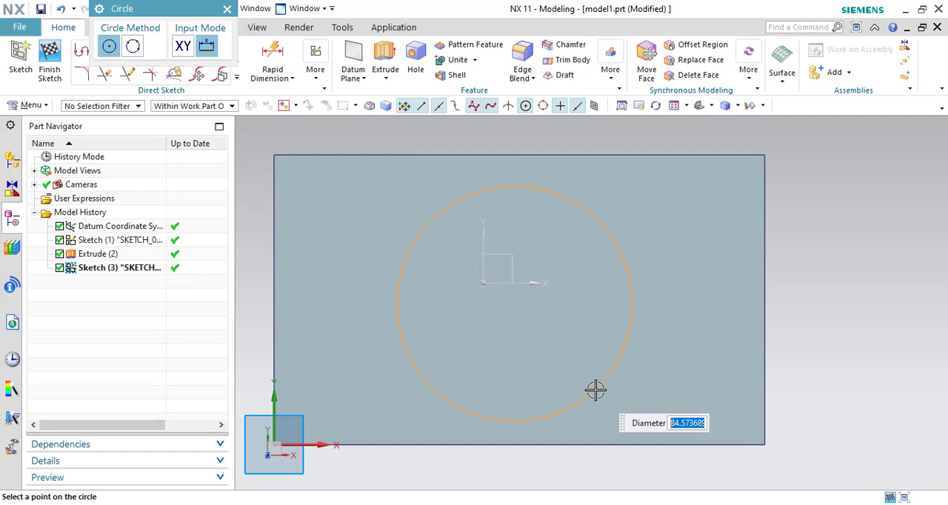
pyautogui.click(595, 390)
# - Extrude the circle 85 mm upward from the block's top face with Boolean set to None
pyautogui.moveTo(898, 358); pyautogui.dragTo(830, 315, button='middle')
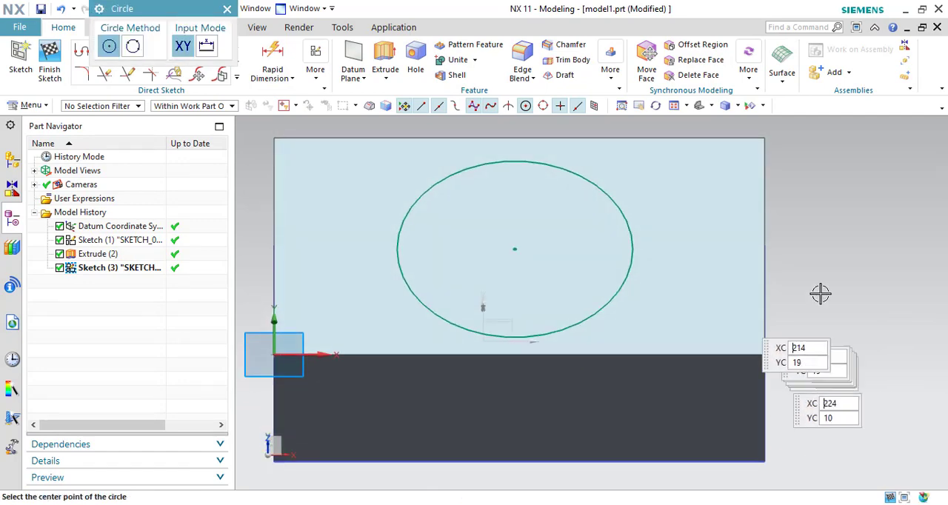
pyautogui.click(381, 50)
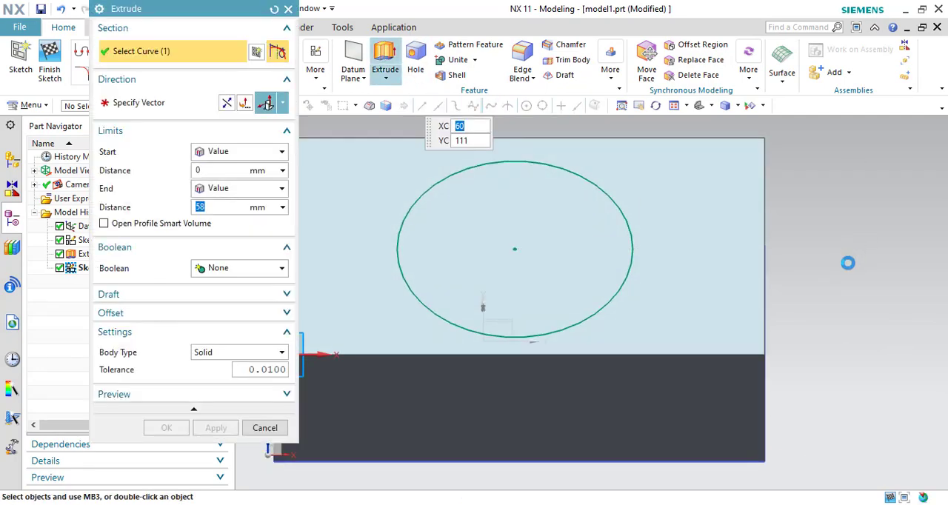
pyautogui.moveTo(846, 263); pyautogui.dragTo(830, 355, button='middle')
pyautogui.moveTo(628, 209); pyautogui.dragTo(630, 107)
pyautogui.click(166, 427)
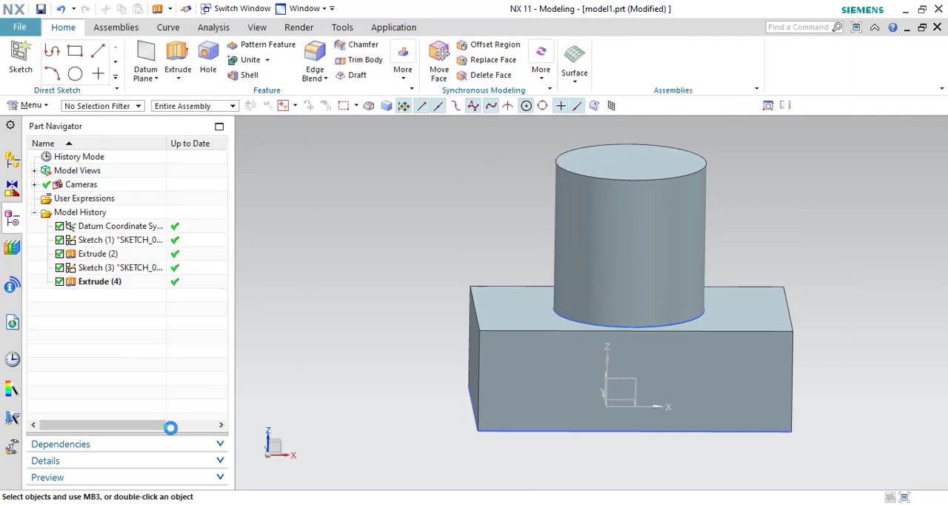
# - Try a 20 mm edge blend on the cylinder's bottom circular edge and discard it
pyautogui.click(312, 57)
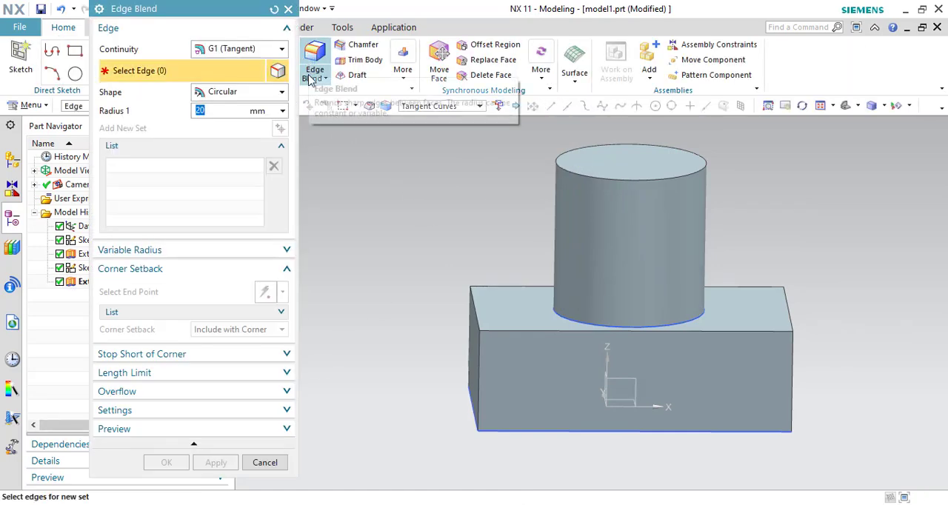
pyautogui.scroll(5, 570, 326)
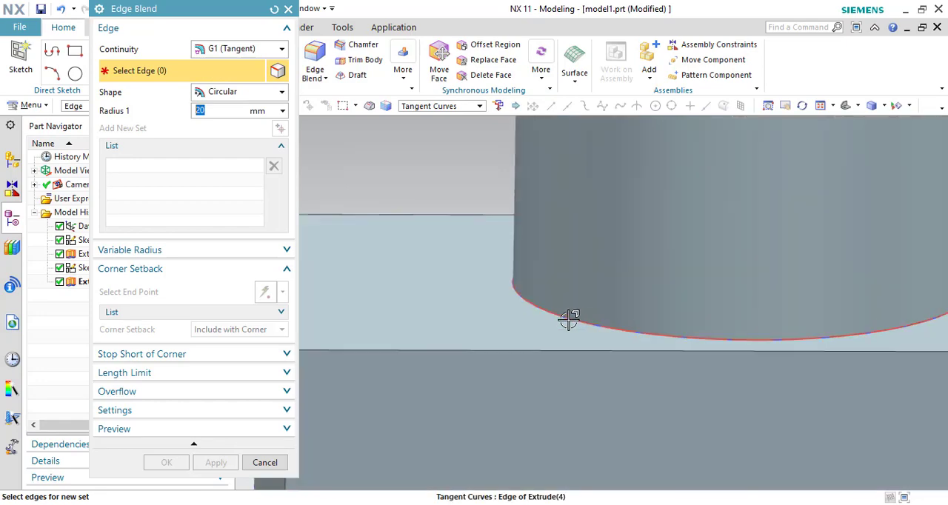
pyautogui.click(569, 319)
pyautogui.scroll(-3, 569, 319)
pyautogui.scroll(-3, 703, 437)
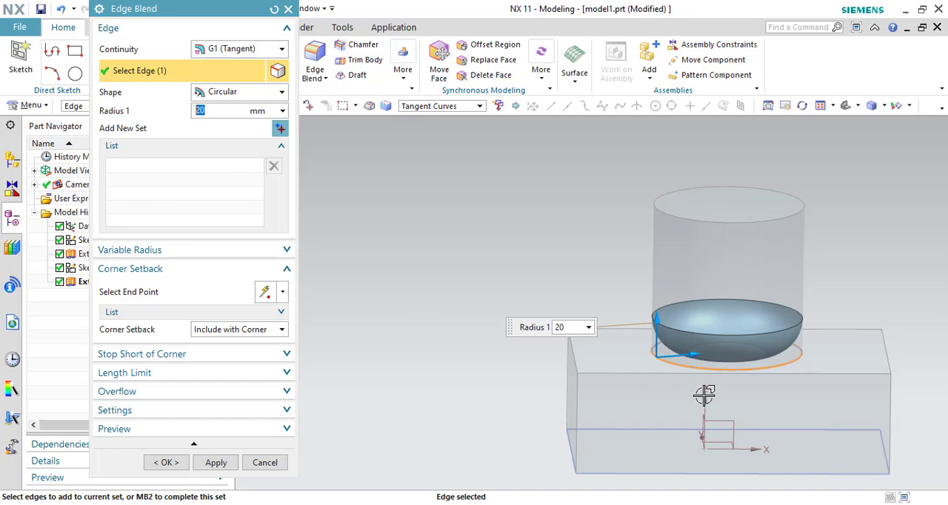
pyautogui.click(265, 463)
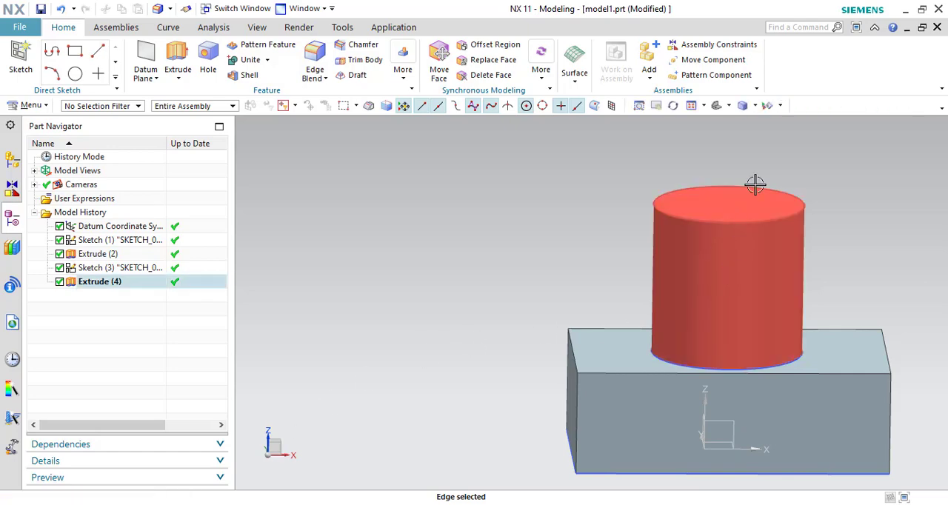
# - Edit the cylinder extrusion to unite it with the block
pyautogui.doubleClick(726, 246)
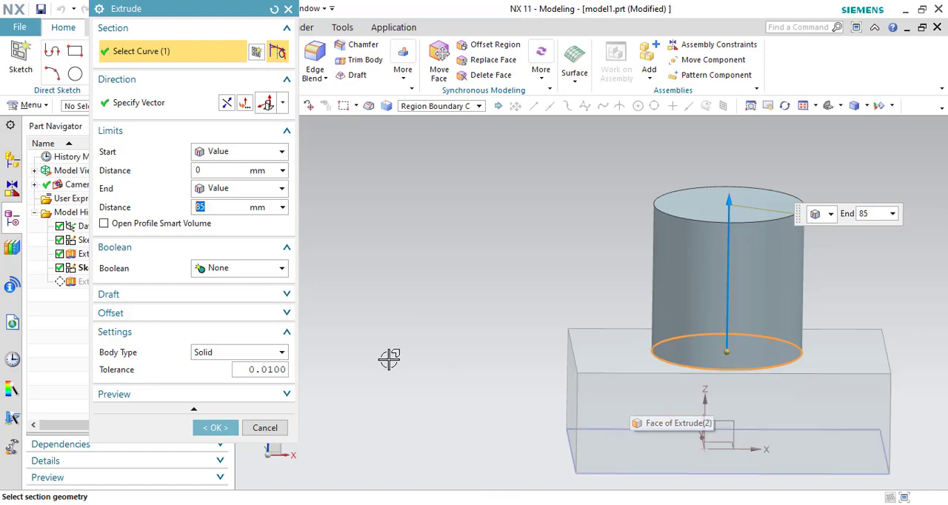
pyautogui.click(226, 270)
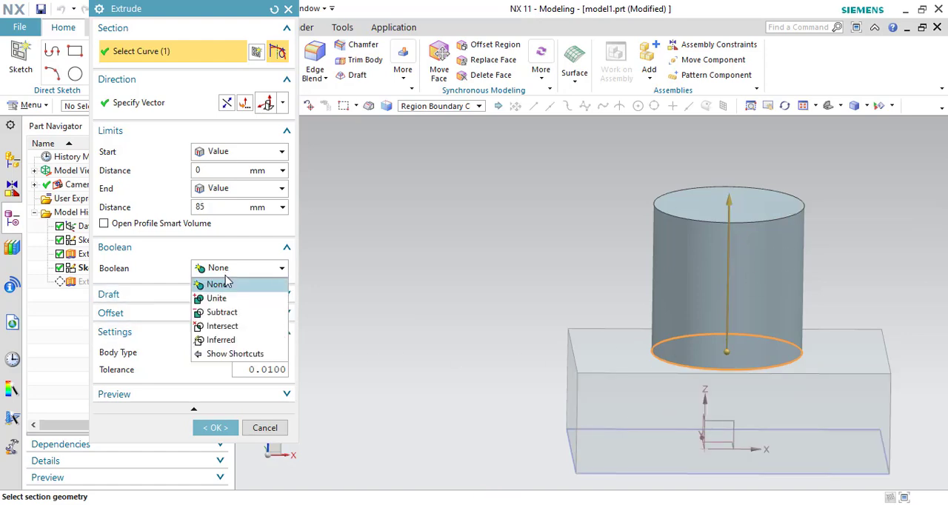
pyautogui.click(216, 299)
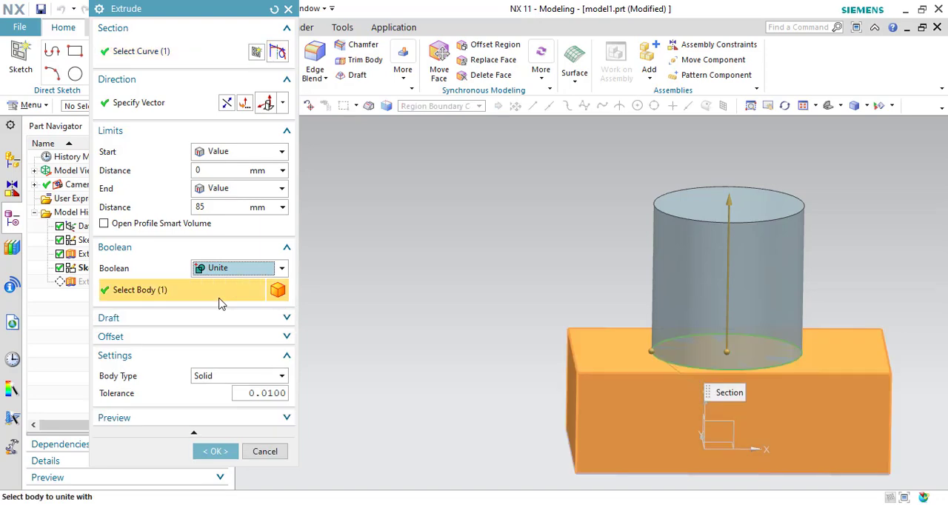
pyautogui.click(209, 455)
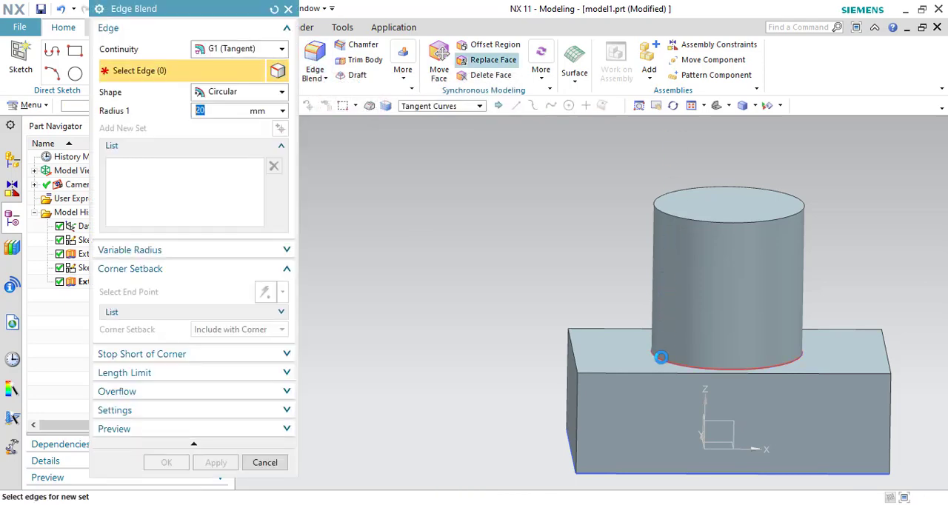
# - Blend the circular edge where the cylinder meets the block with a 50 mm circular, tangent-continuous edge blend
pyautogui.click(663, 357)
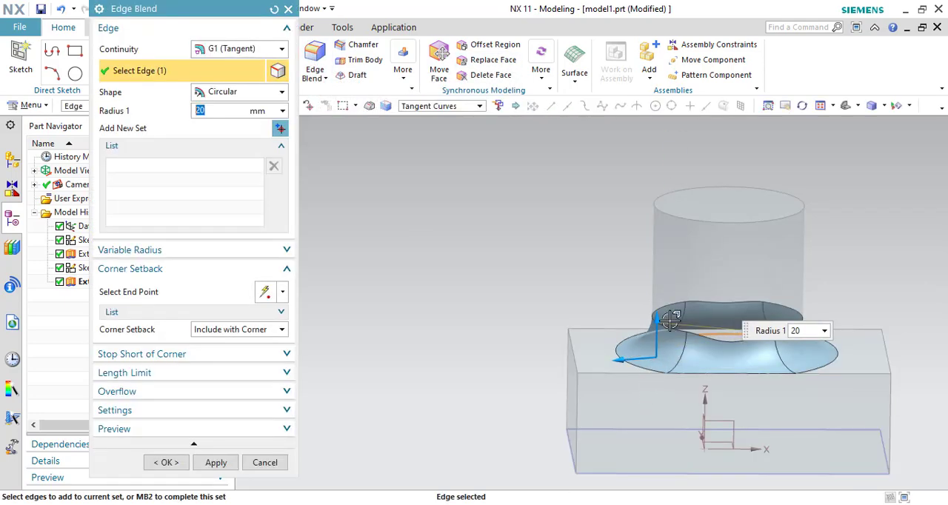
pyautogui.moveTo(671, 318); pyautogui.dragTo(597, 375)
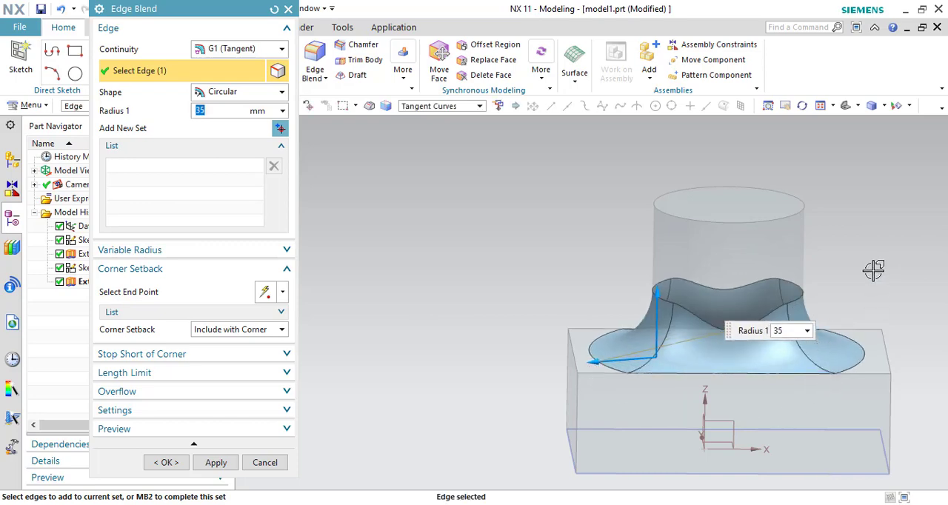
pyautogui.moveTo(874, 271); pyautogui.dragTo(782, 368, button='middle')
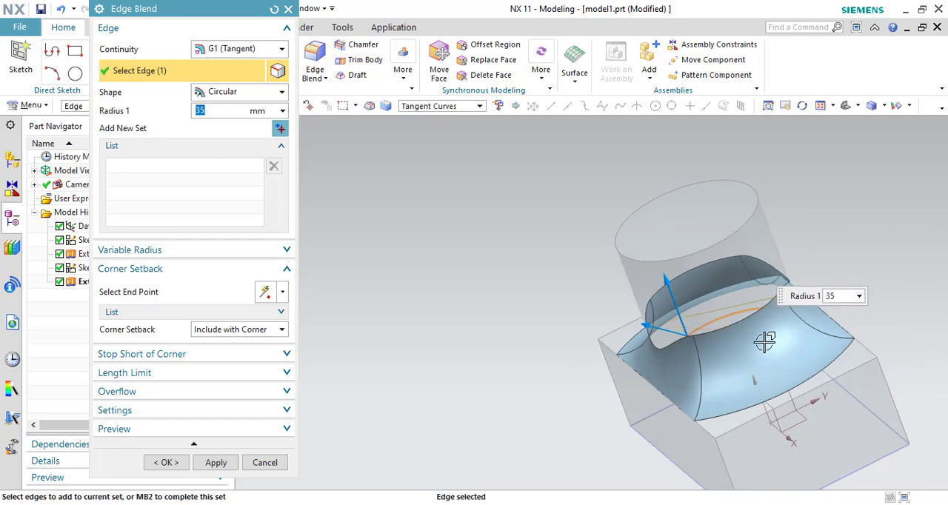
pyautogui.moveTo(621, 345); pyautogui.dragTo(627, 328)
pyautogui.moveTo(805, 391); pyautogui.dragTo(779, 371, button='middle')
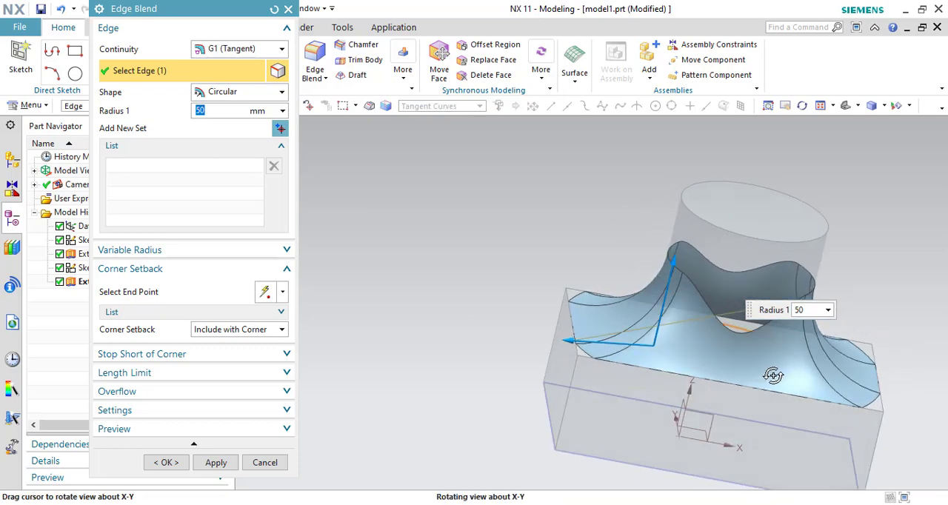
pyautogui.click(168, 463)
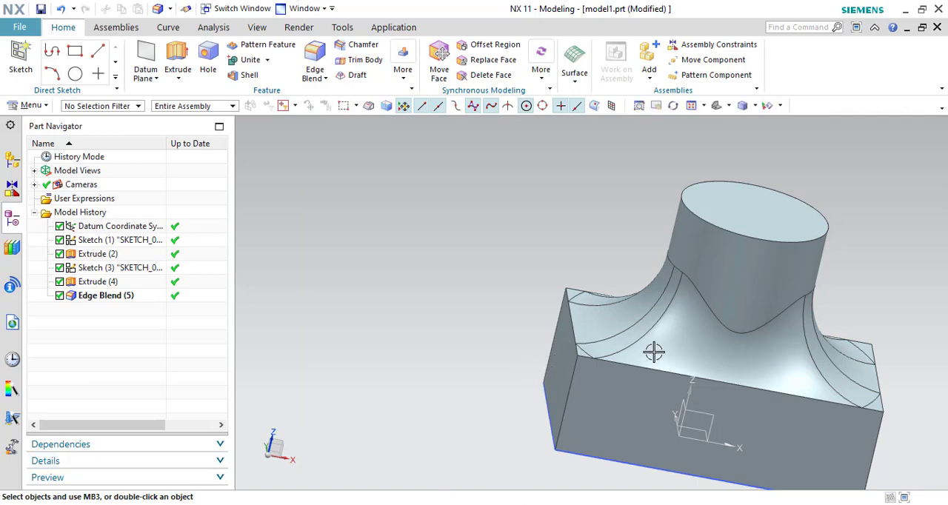
# - Edit the edge blend's explicit overflow to force roll on the cylinder's top circular edge
pyautogui.doubleClick(674, 348)
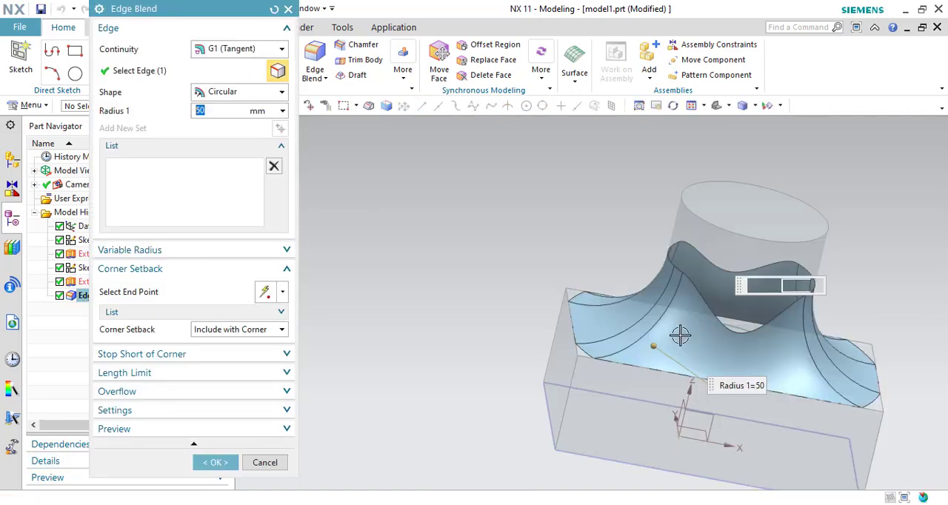
pyautogui.moveTo(516, 325); pyautogui.dragTo(519, 353, button='middle')
pyautogui.click(261, 392)
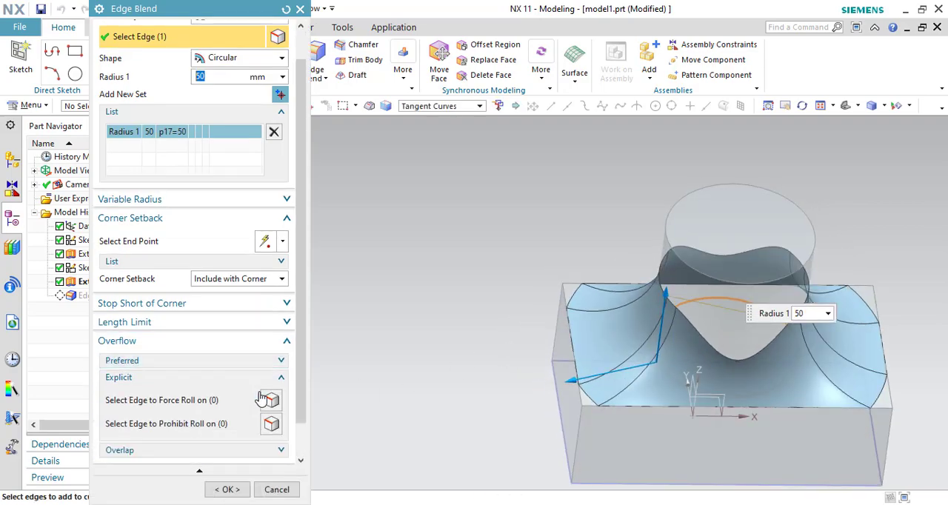
pyautogui.click(132, 410)
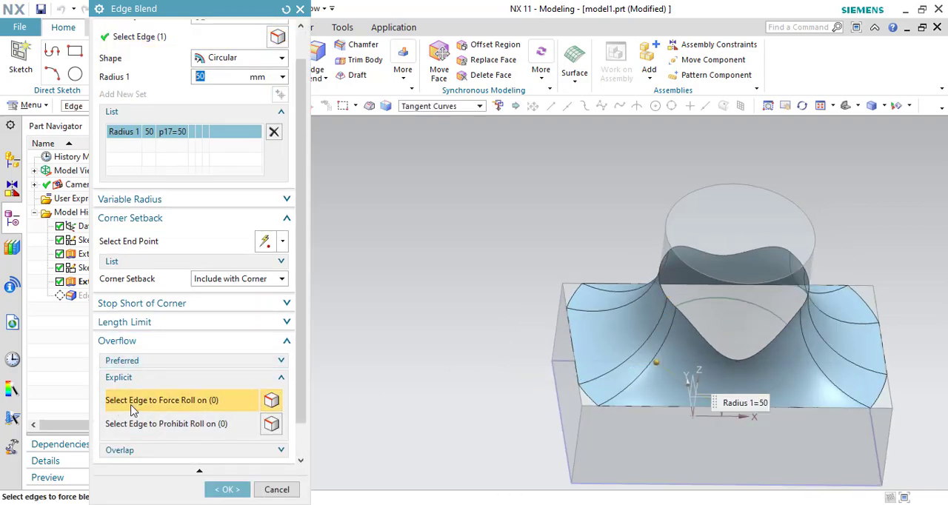
pyautogui.scroll(-3, 476, 348)
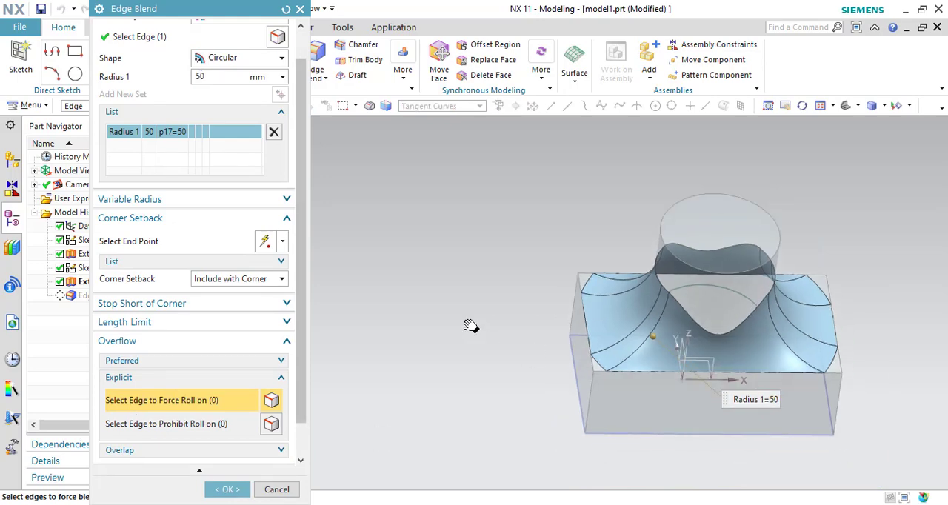
pyautogui.moveTo(874, 417); pyautogui.dragTo(873, 331, button='middle')
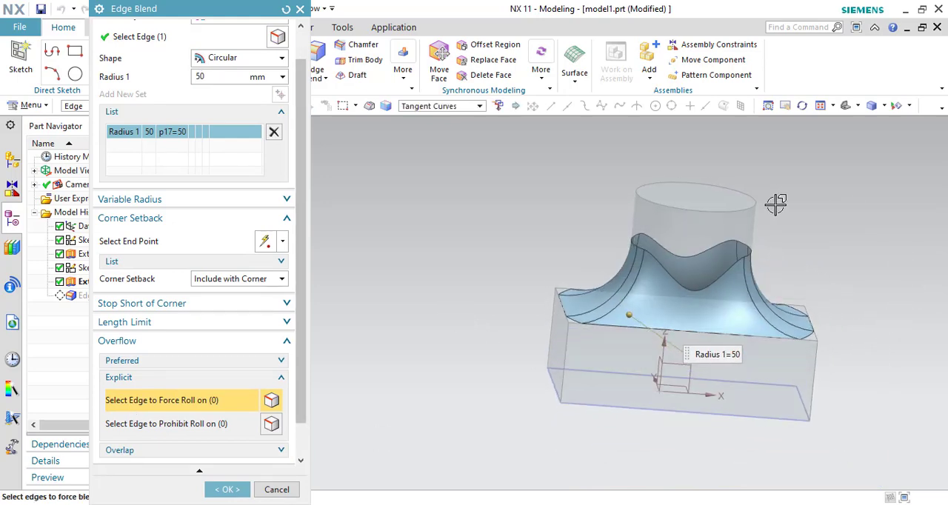
pyautogui.click(735, 208)
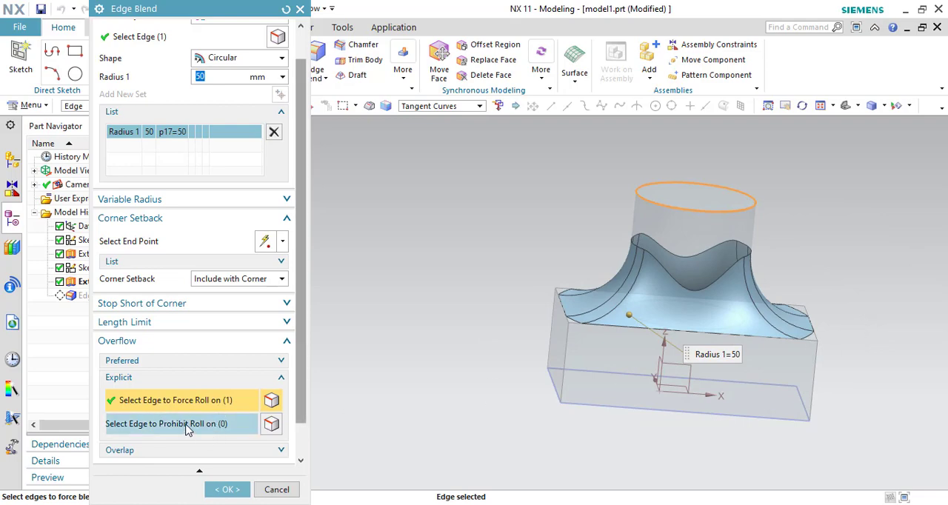
# - Prohibit the blend from rolling on the four edges of the block's top face and apply the edited blend
pyautogui.click(187, 425)
pyautogui.moveTo(912, 311); pyautogui.dragTo(909, 331, button='middle')
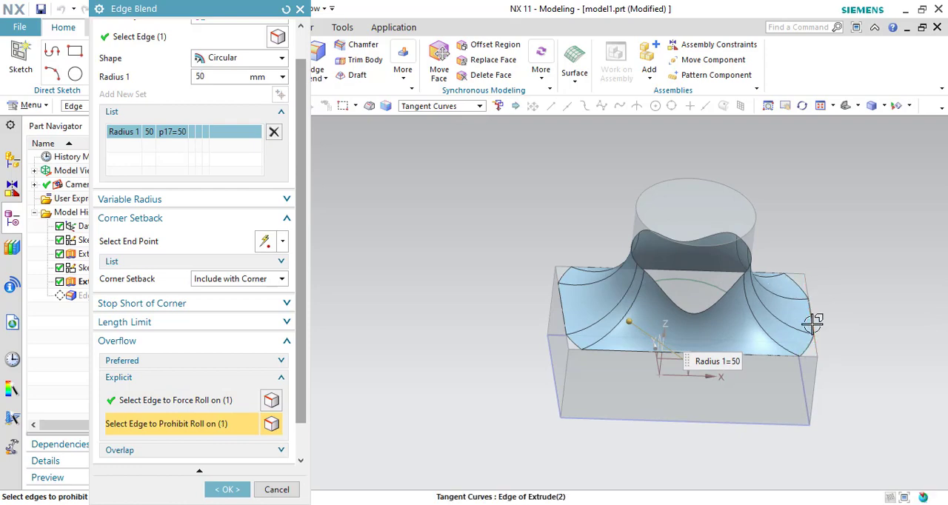
pyautogui.click(811, 354)
pyautogui.click(756, 360)
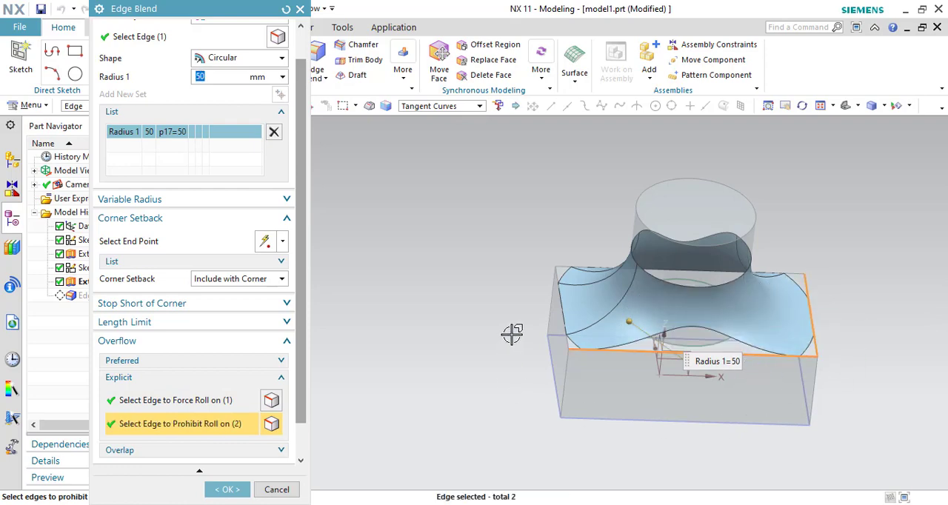
pyautogui.click(559, 304)
pyautogui.click(655, 355)
pyautogui.moveTo(830, 263); pyautogui.dragTo(837, 300, button='middle')
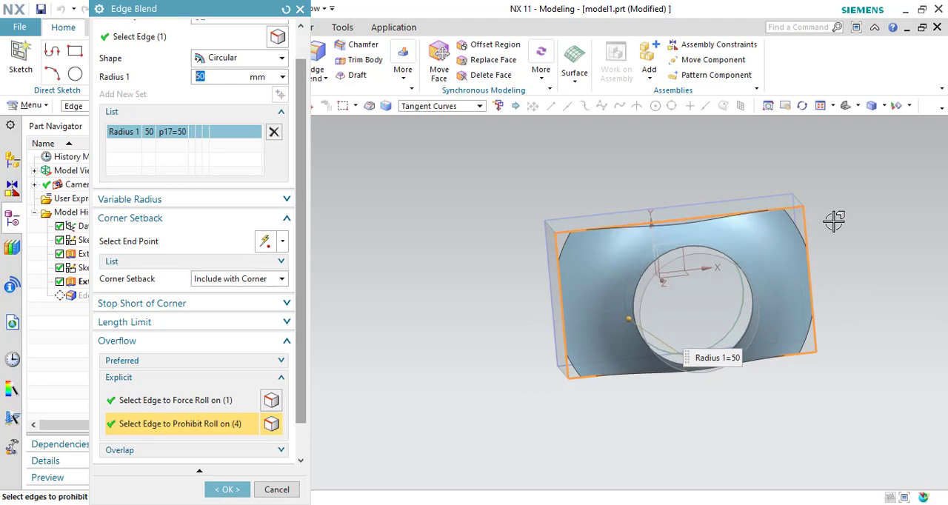
pyautogui.click(224, 489)
pyautogui.moveTo(388, 412); pyautogui.dragTo(384, 386, button='middle')
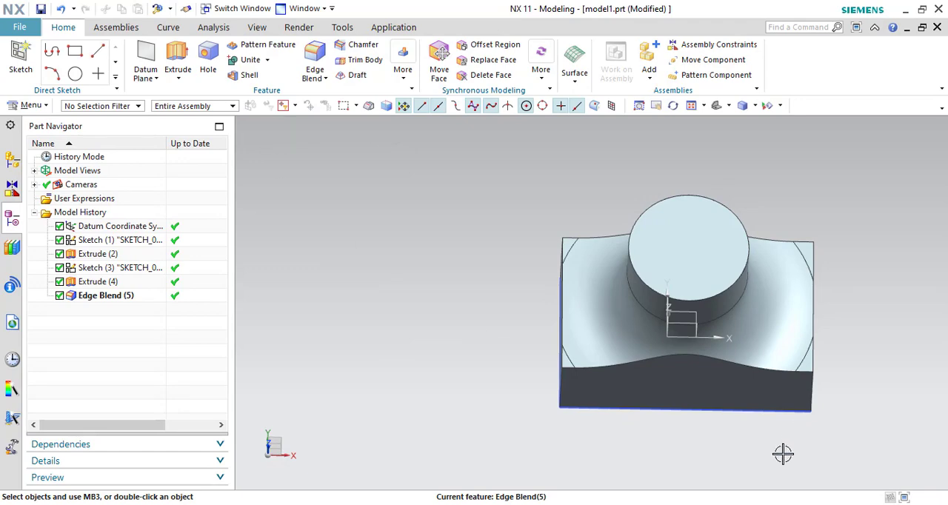